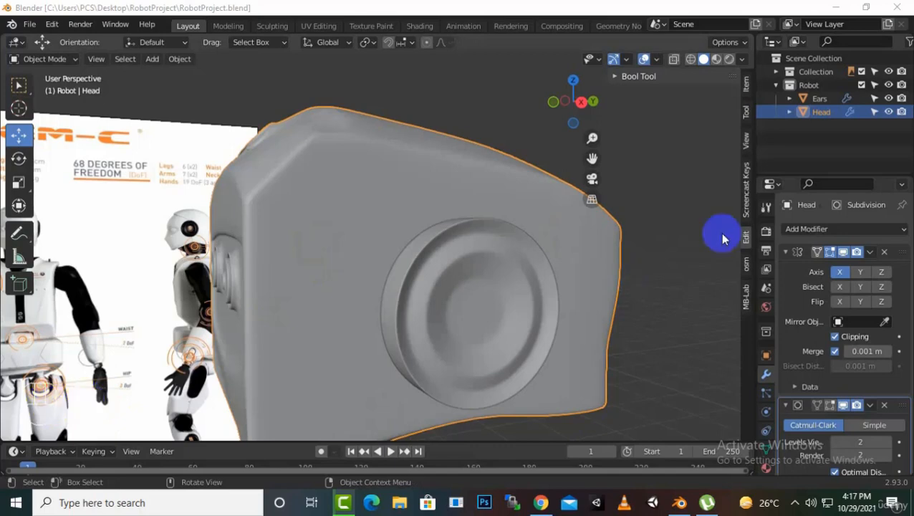
- Examine the robot head's overall shape from the side and front, checking the Ears and Head objects
left_click(821, 100)
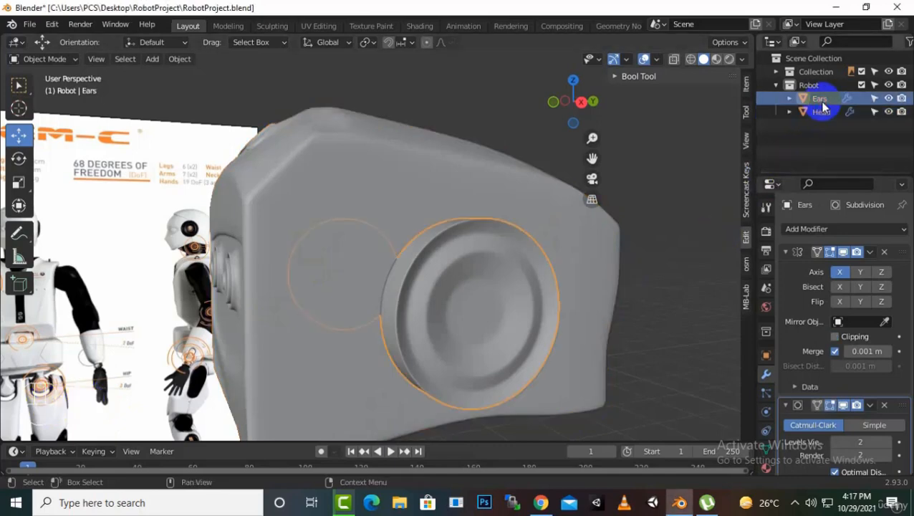
left_click(821, 113)
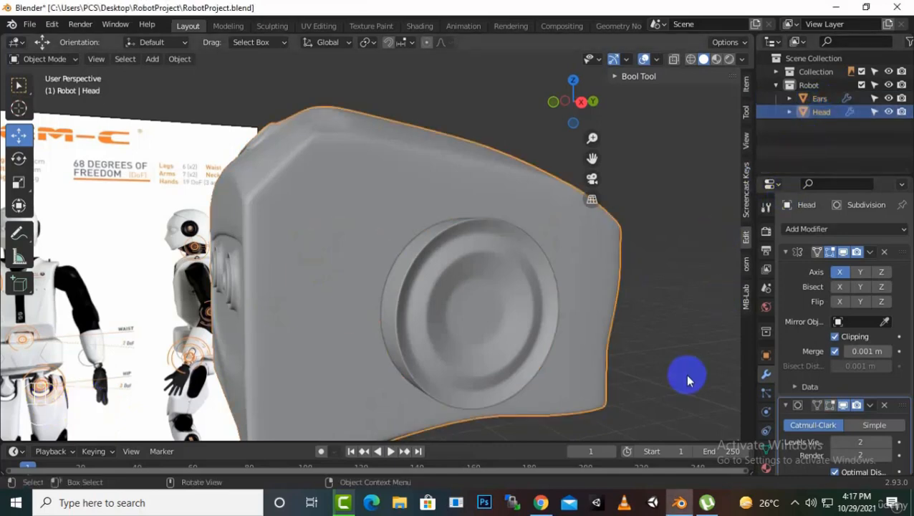
scroll(462, 219, "down", 1)
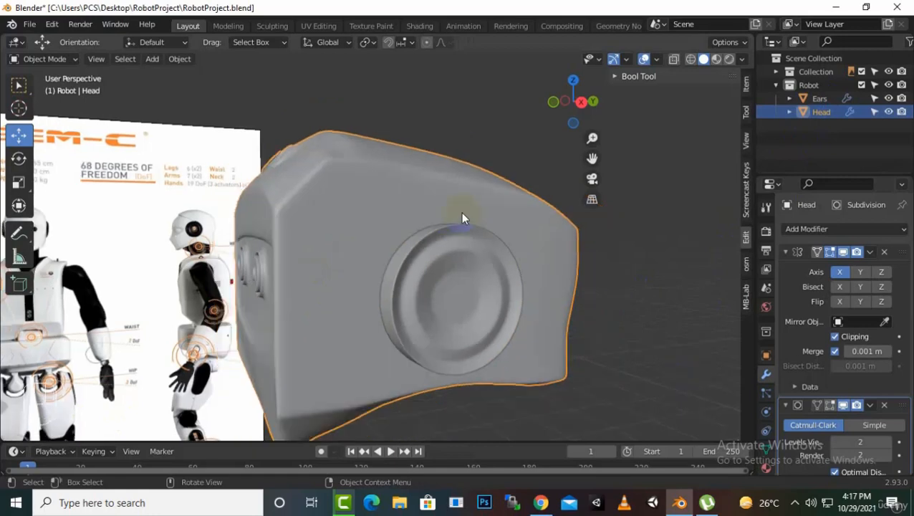
middle_click_drag(462, 215, 593, 222)
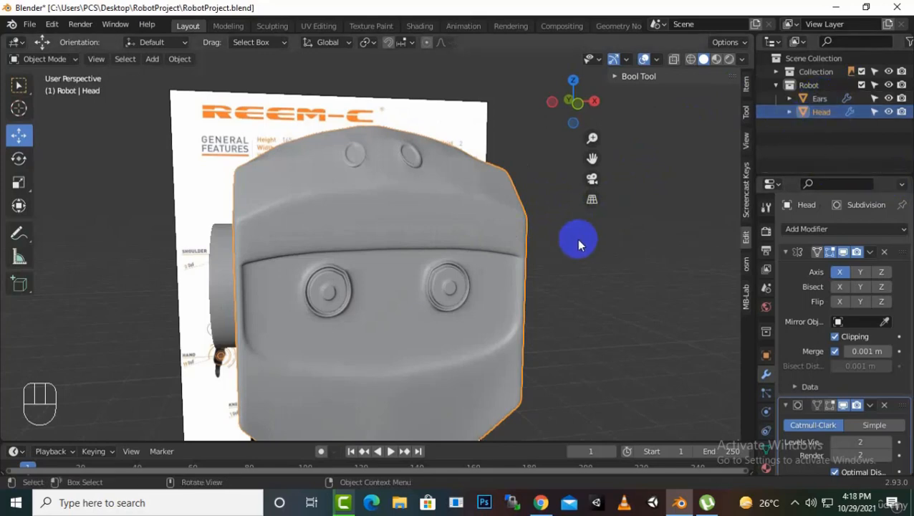
middle_click_drag(616, 247, 543, 252)
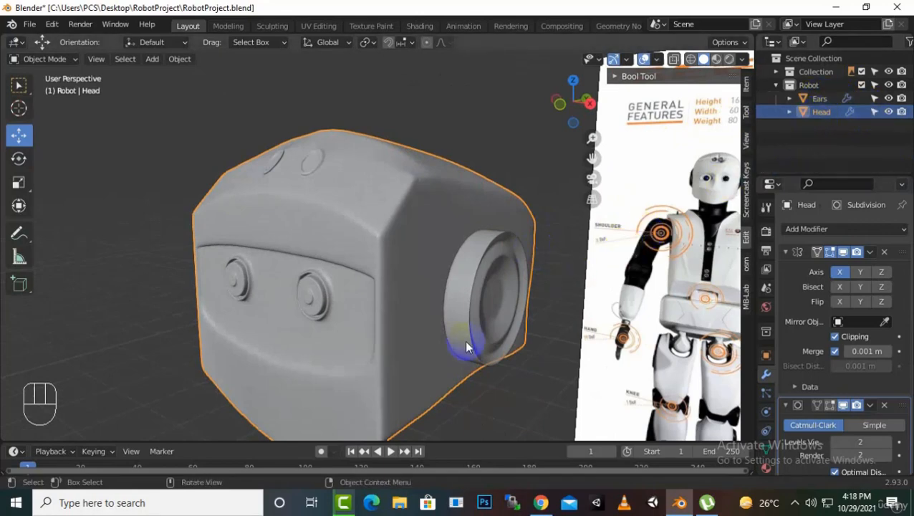
left_click_drag(595, 157, 542, 111)
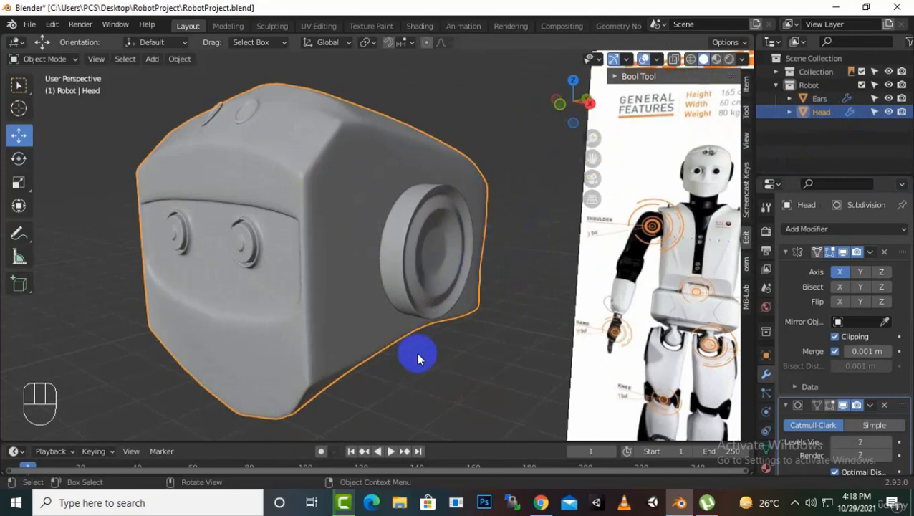
middle_click_drag(419, 358, 492, 343)
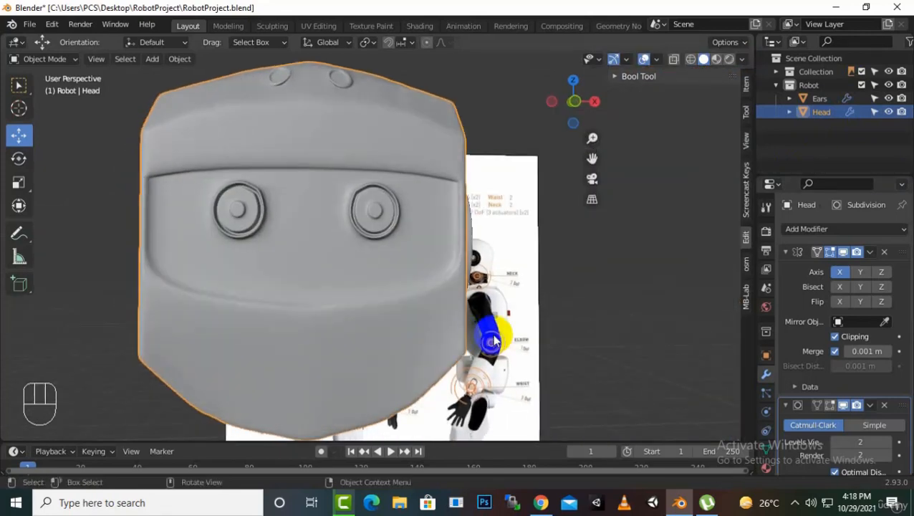
scroll(538, 253, "down", 3)
scroll(410, 250, "up", 8)
scroll(411, 251, "down", 4)
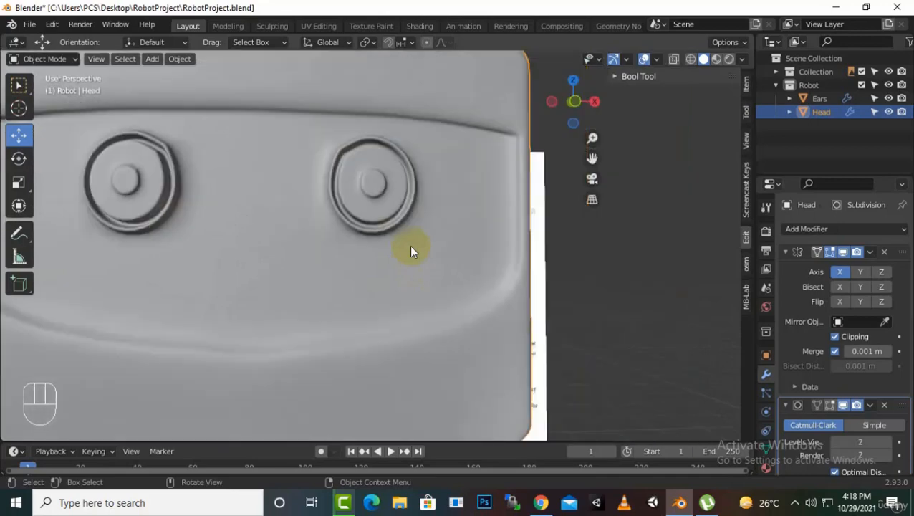
- Examine the topology around the head's eye rings in Edit Mode and compare it with the smoothed surface in Object Mode
scroll(410, 248, "up", 2)
middle_click_drag(410, 248, 379, 270)
scroll(351, 272, "up", 3)
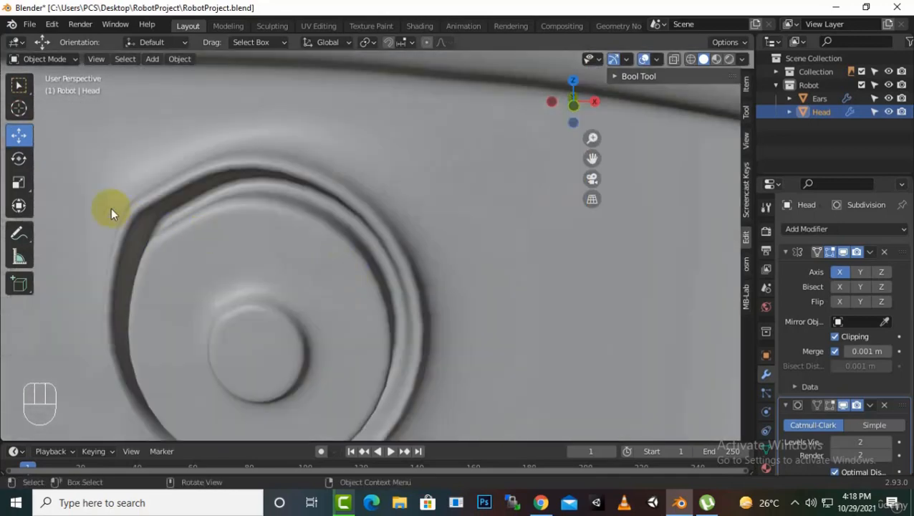
key("Tab")
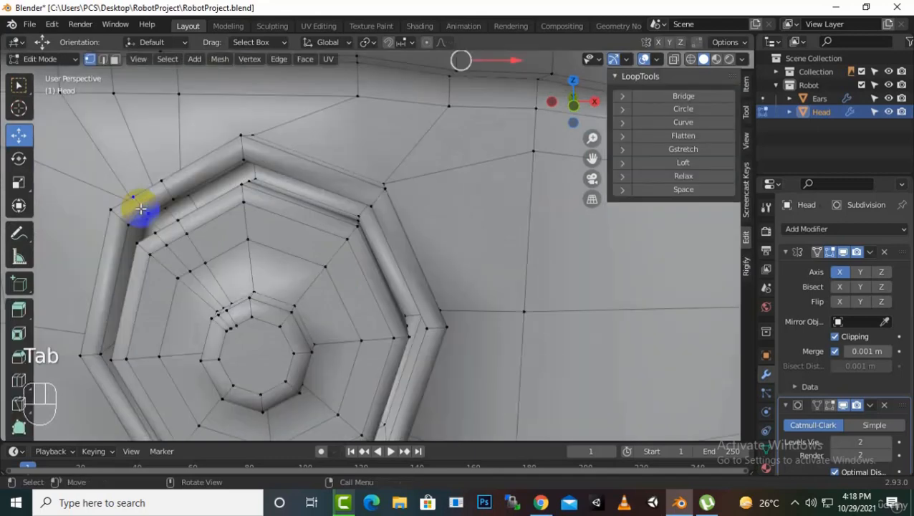
middle_click_drag(171, 229, 264, 236)
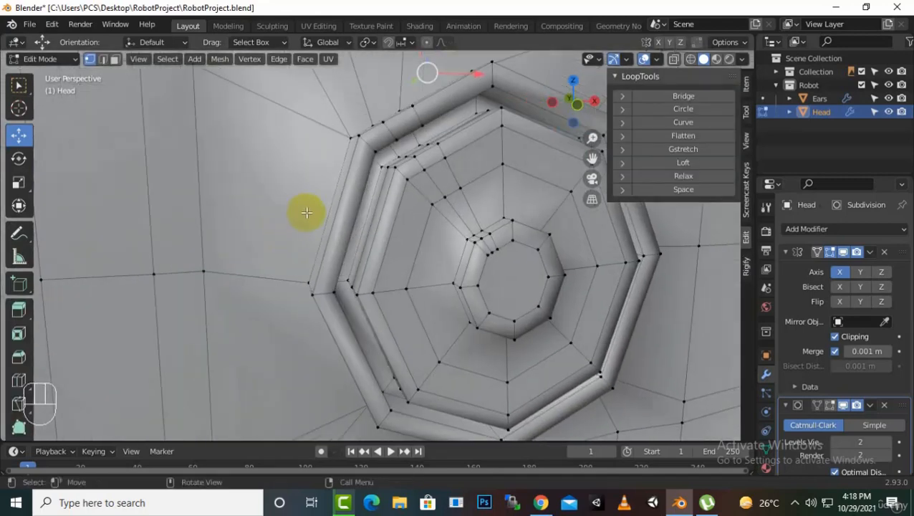
scroll(459, 147, "down", 3)
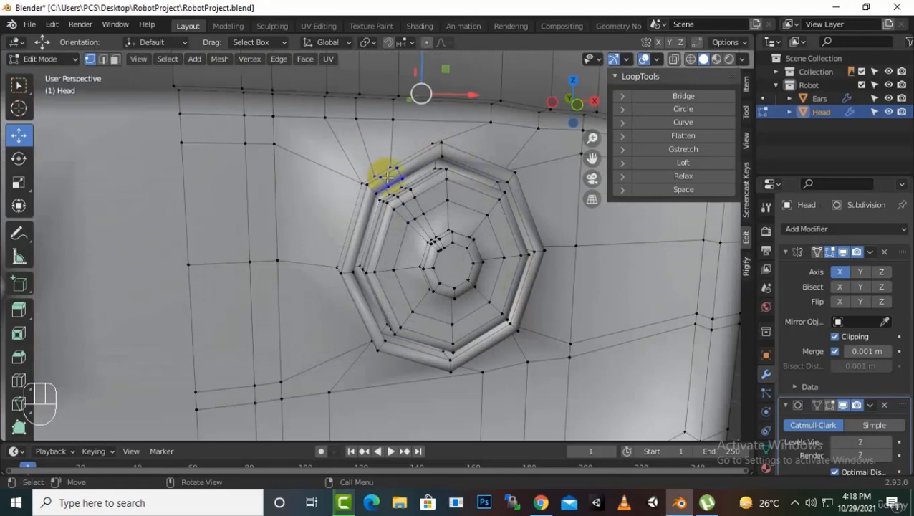
key("Tab")
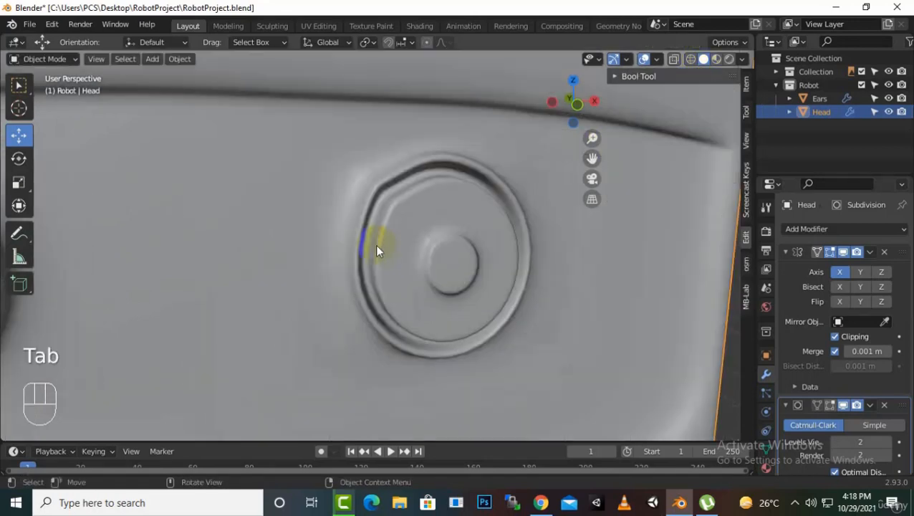
scroll(377, 184, "up", 4)
scroll(385, 187, "down", 2)
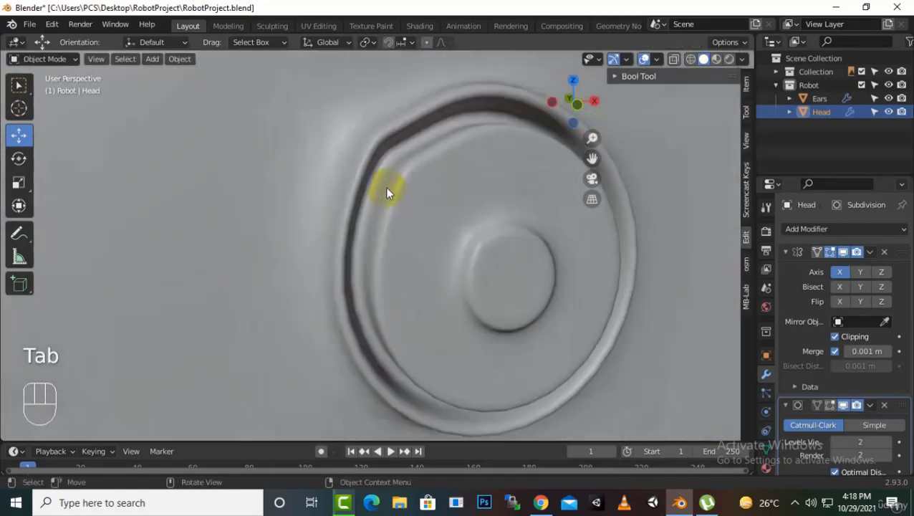
scroll(387, 187, "down", 7)
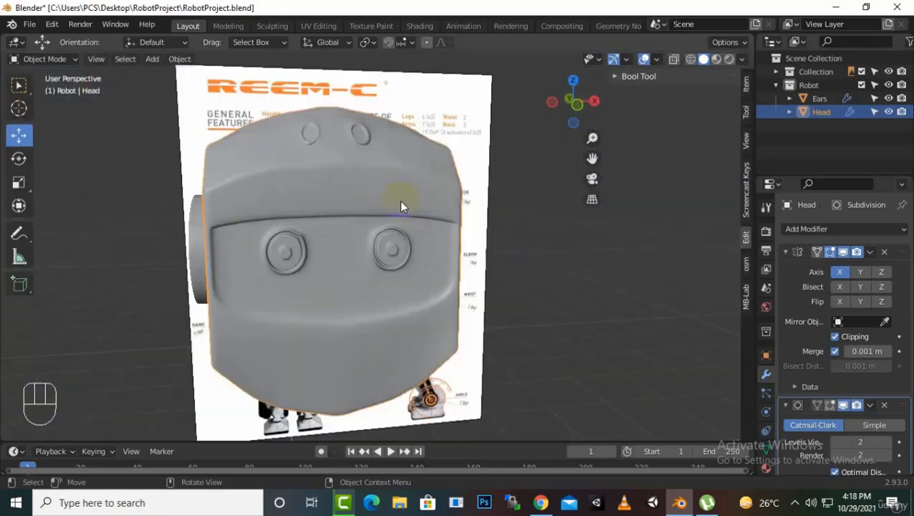
middle_click_drag(470, 276, 465, 281)
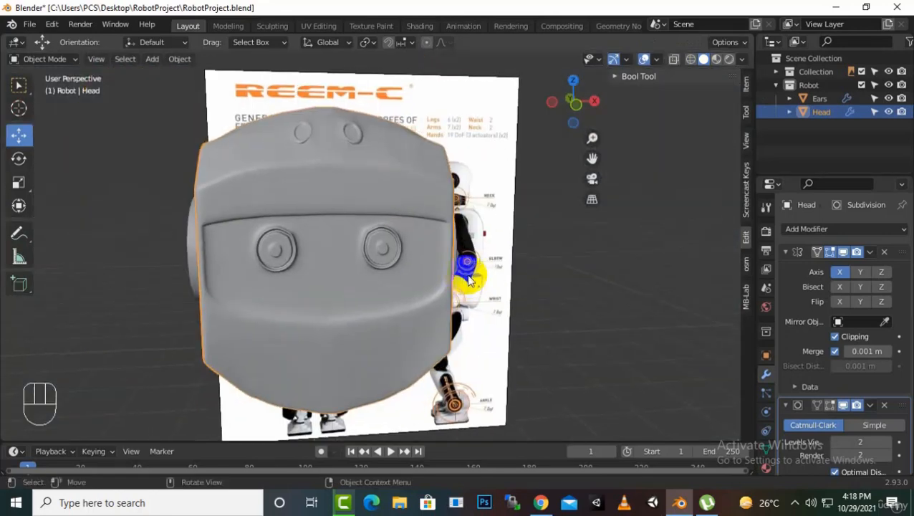
- Compare the head with the reference in front and right views, and hide the Head and Ears objects to expose the neck
key("KP_1")
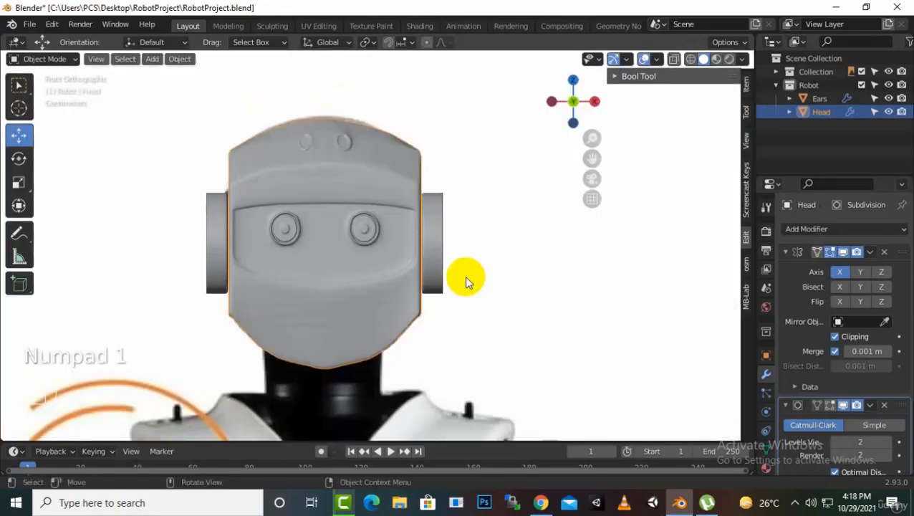
left_click_drag(591, 151, 604, 96)
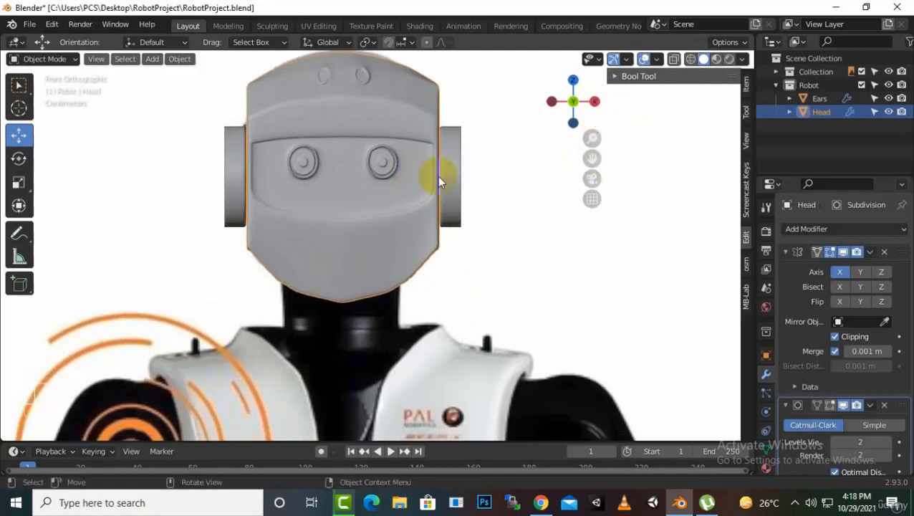
key("KP_3")
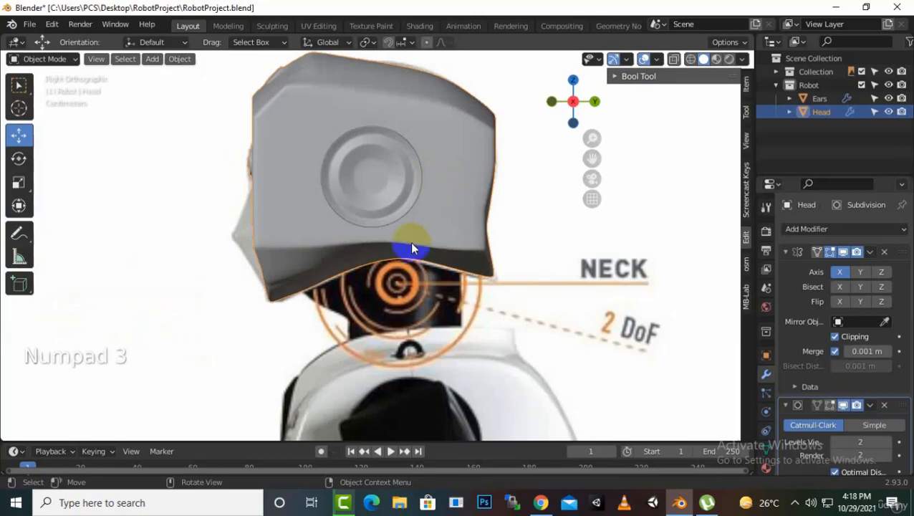
scroll(409, 241, "down", 3)
scroll(409, 241, "up", 2)
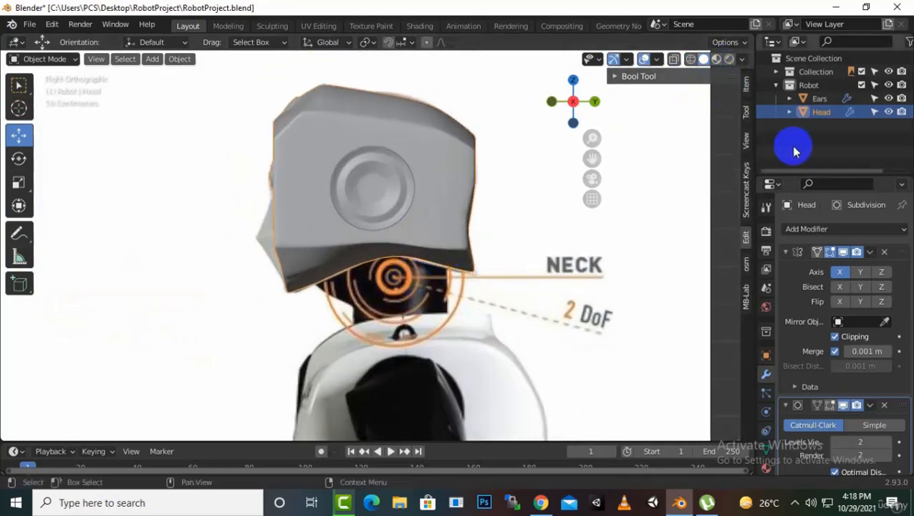
left_click(887, 112)
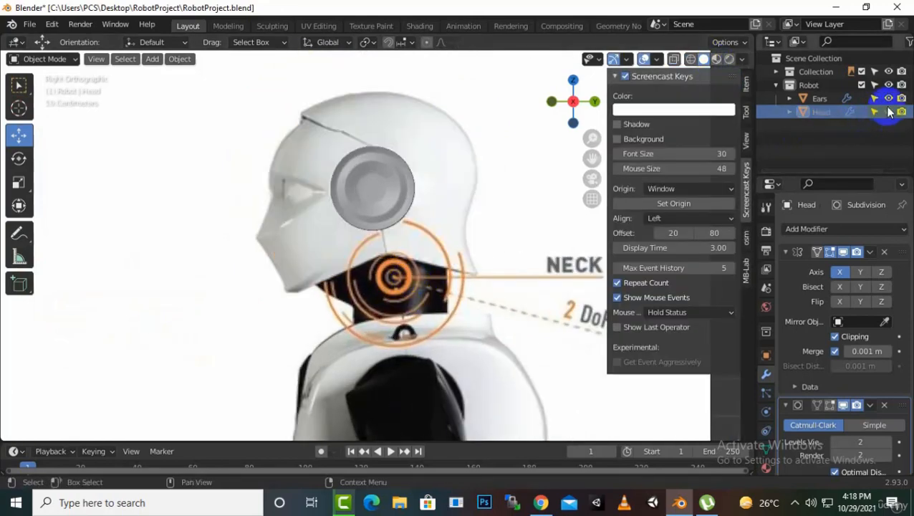
left_click(888, 98)
scroll(353, 348, "up", 3)
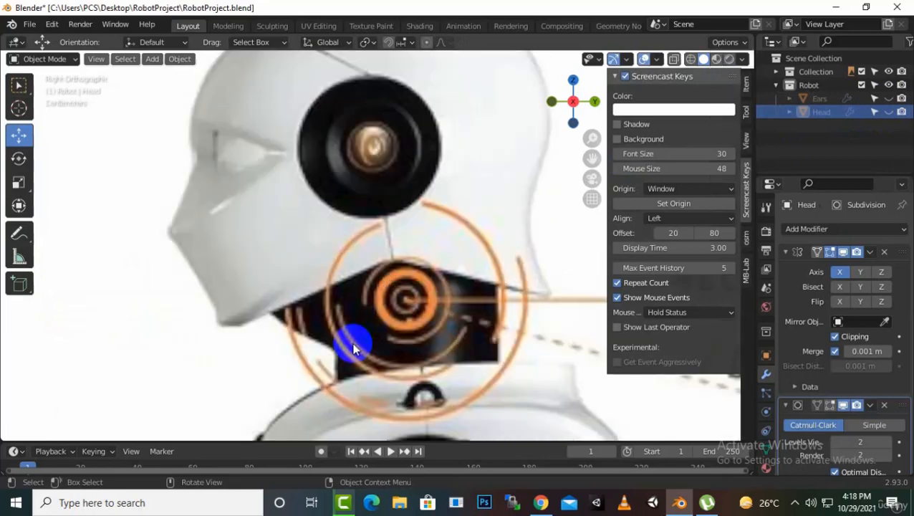
scroll(295, 304, "down", 2)
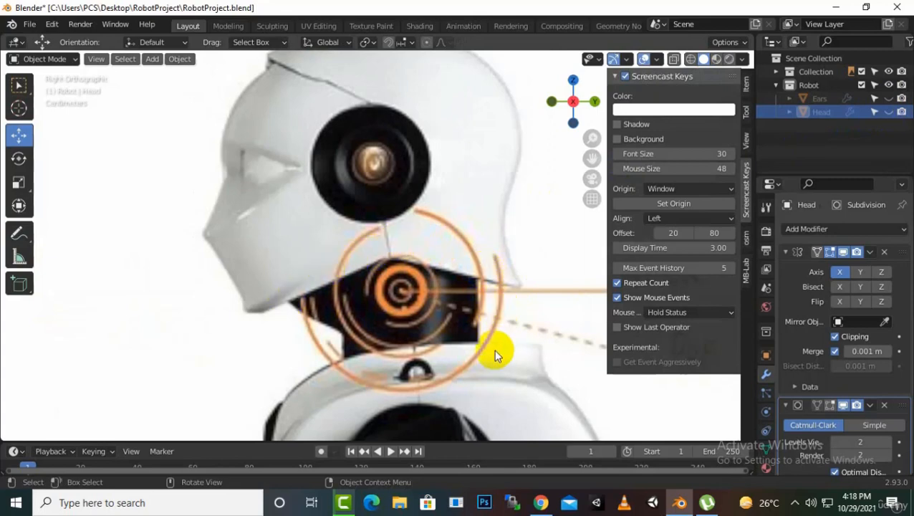
scroll(435, 306, "down", 3)
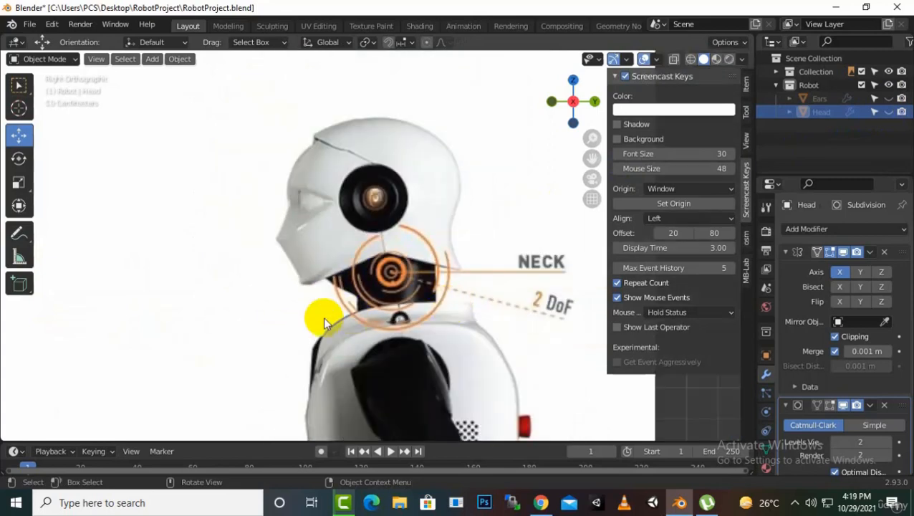
- Add a cylinder mesh as the base for the robot's neck and view it from the front
middle_click_drag(324, 318, 382, 333)
key("shift+a")
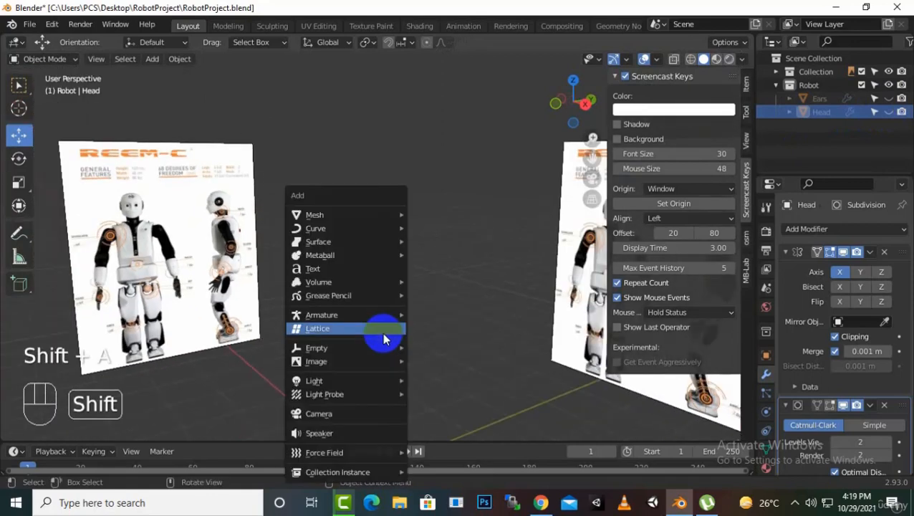
mouse_move(350, 217)
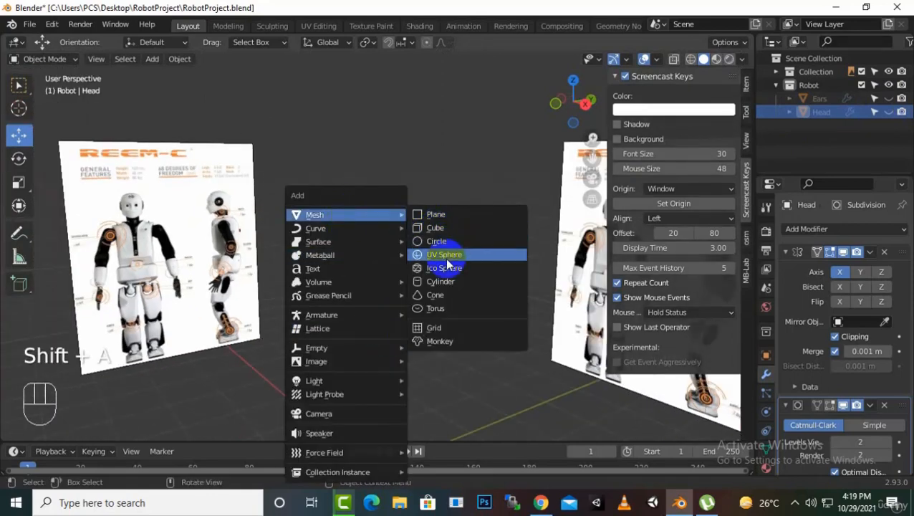
left_click(442, 281)
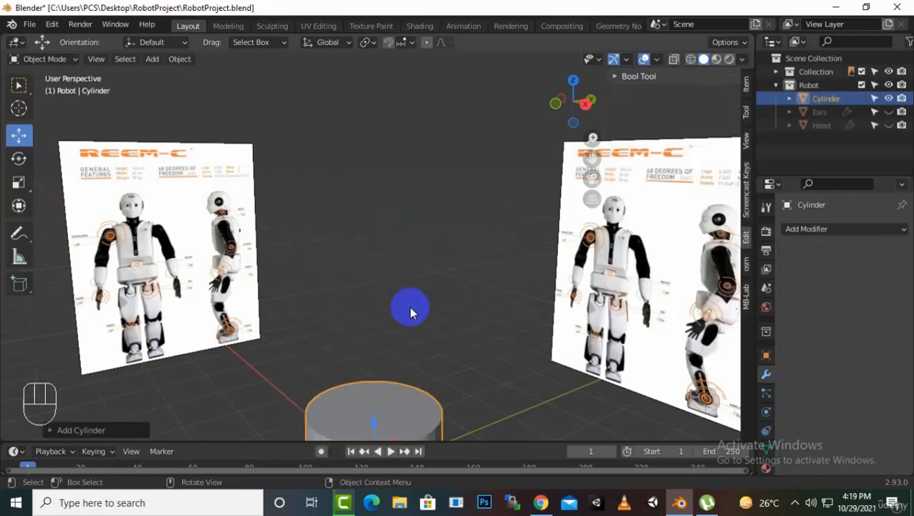
key("KP_1")
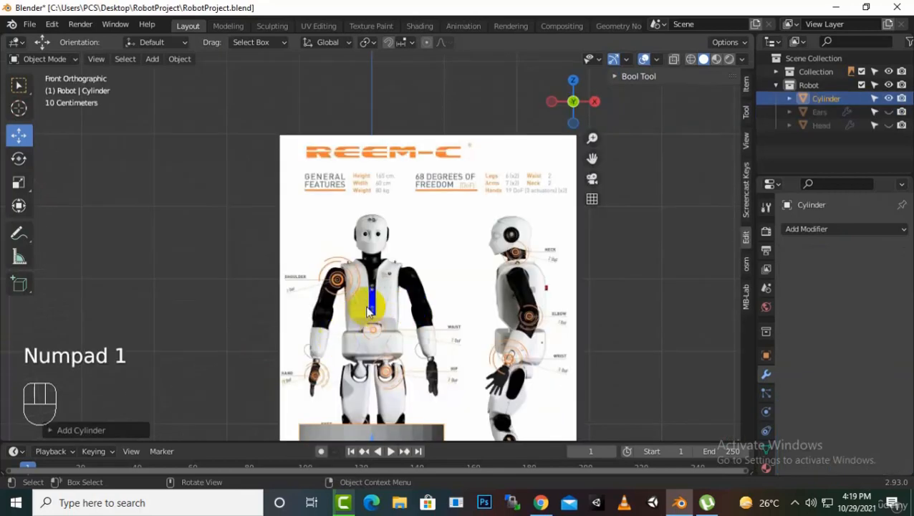
- In Edit Mode, scale the cylinder's geometry to about 0.29 and raise it along Z to the reference robot's neck
key("Tab")
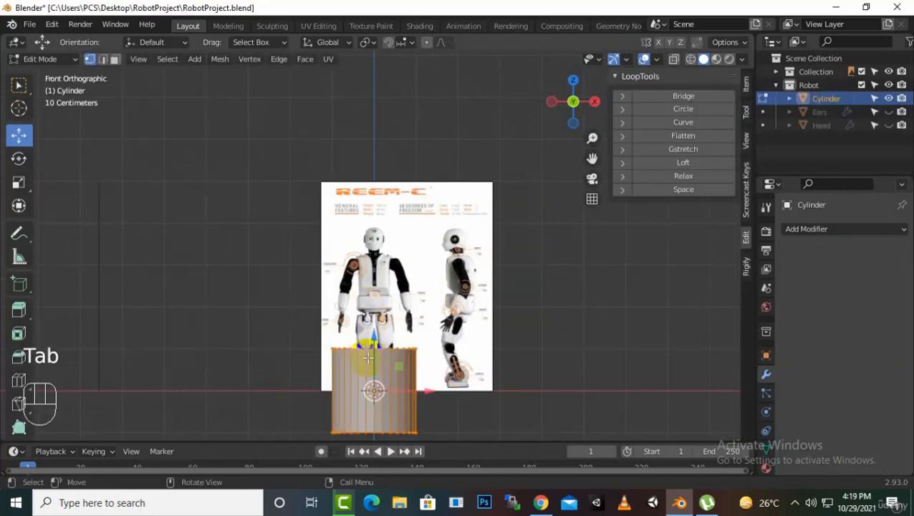
left_click_drag(379, 296, 393, 211)
scroll(393, 211, "up", 8)
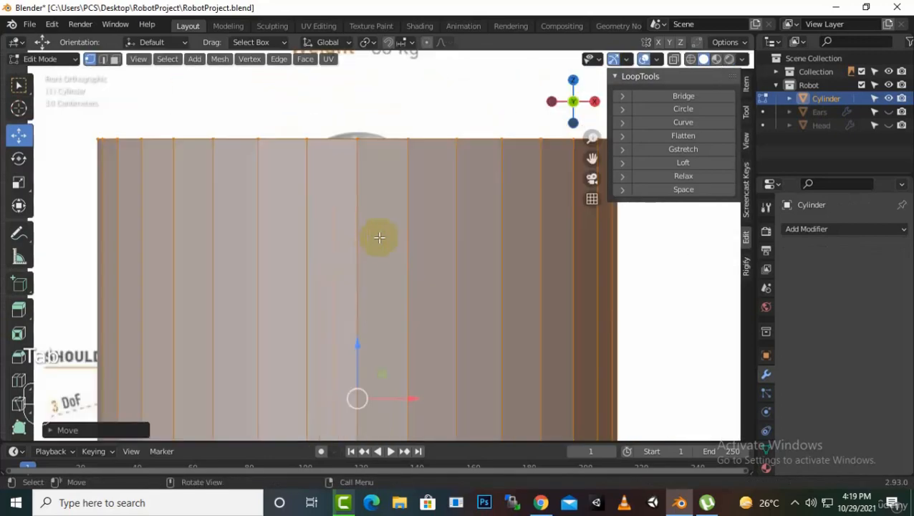
key("s")
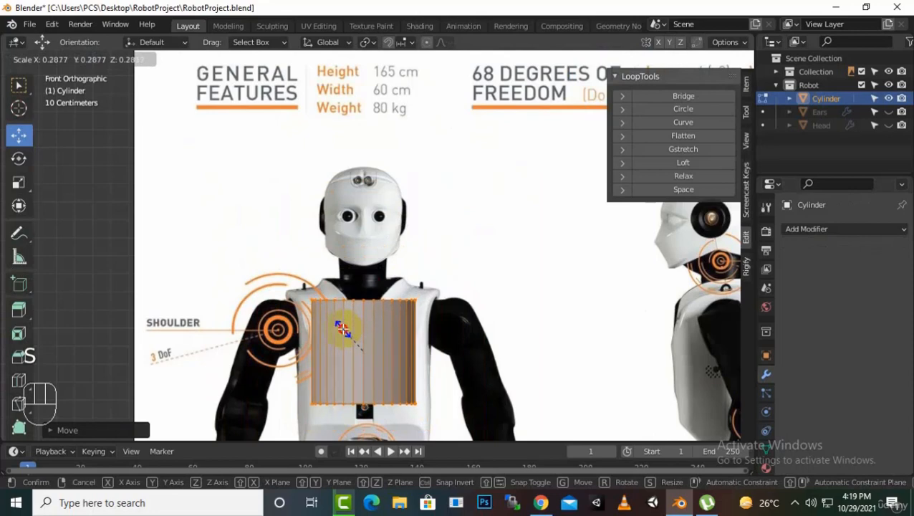
left_click(343, 323)
key("g")
key("z")
left_click(366, 236)
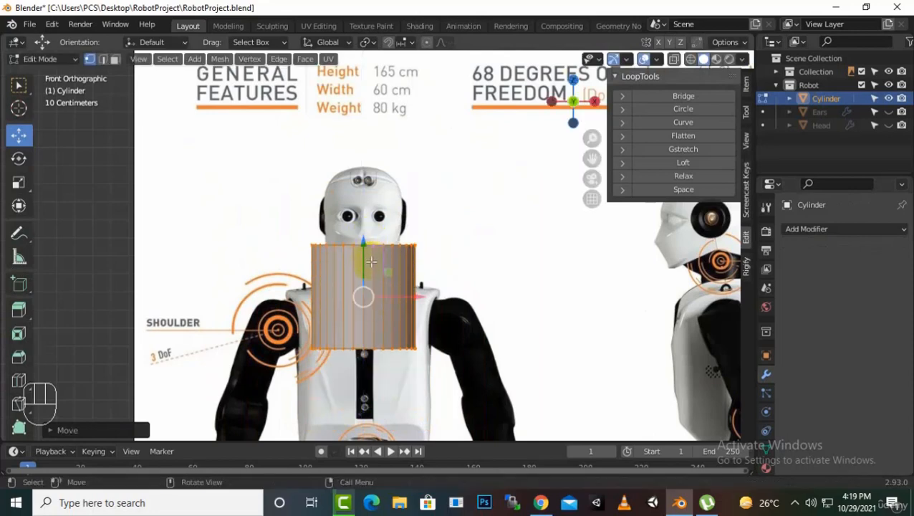
- Shrink the cylinder to the reference neck's width and raise it under the chin, with the Head object shown again
scroll(367, 243, "up", 3)
key("s")
left_click(357, 308)
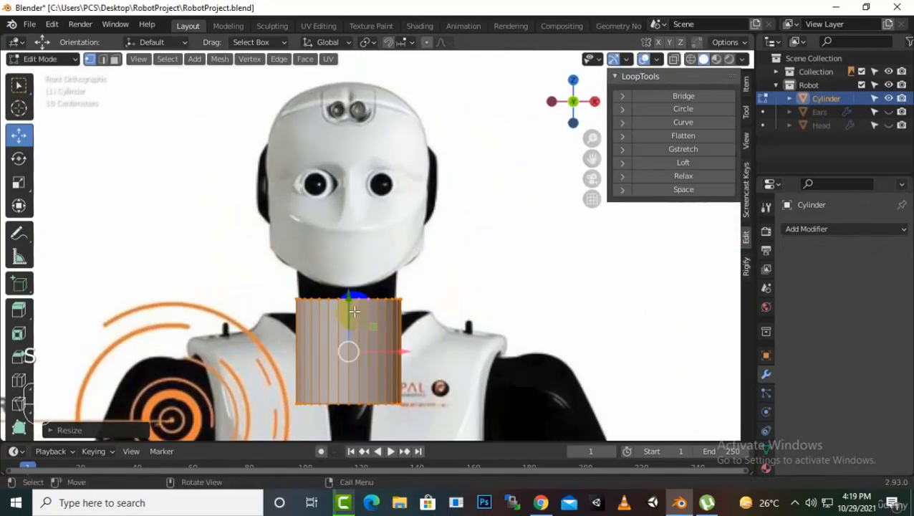
left_click_drag(348, 290, 349, 256)
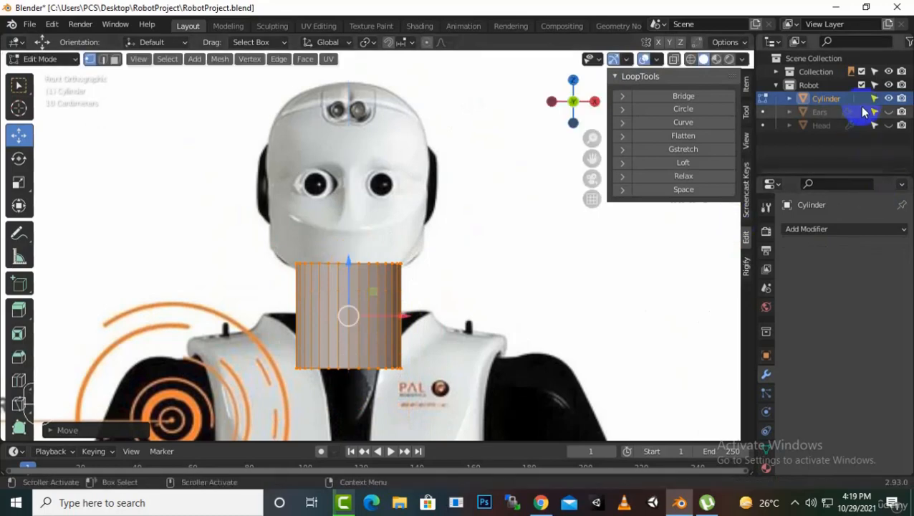
left_click(888, 126)
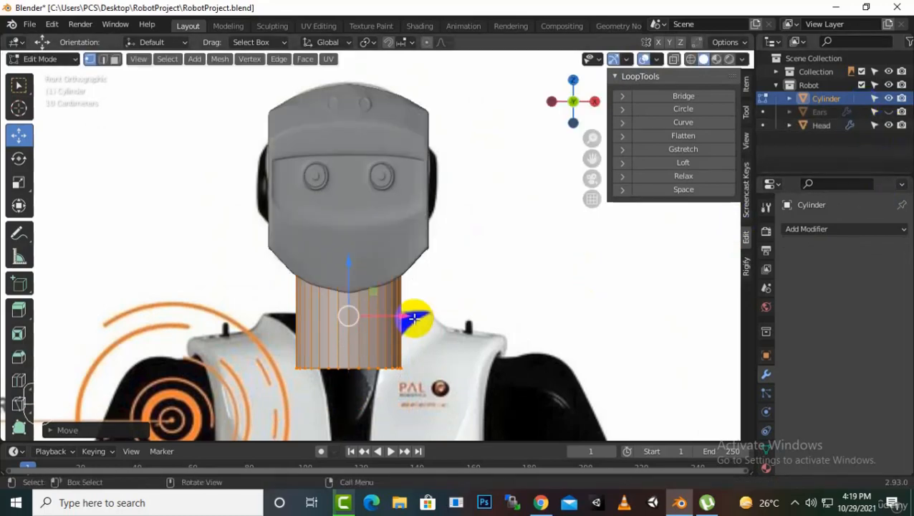
- In the right view with wireframe shading, move the neck cylinder backward along Y onto the reference robot's neck
middle_click_drag(412, 321, 254, 313)
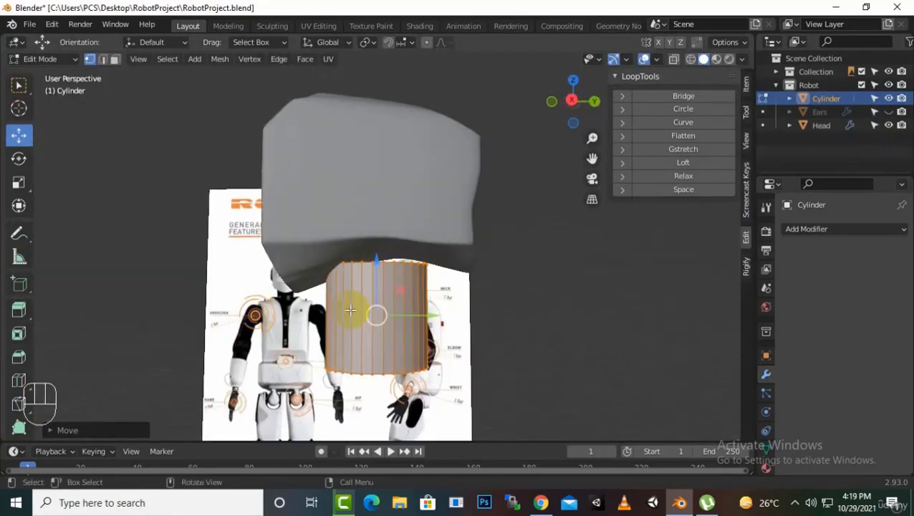
scroll(355, 308, "up", 2)
scroll(433, 276, "down", 2)
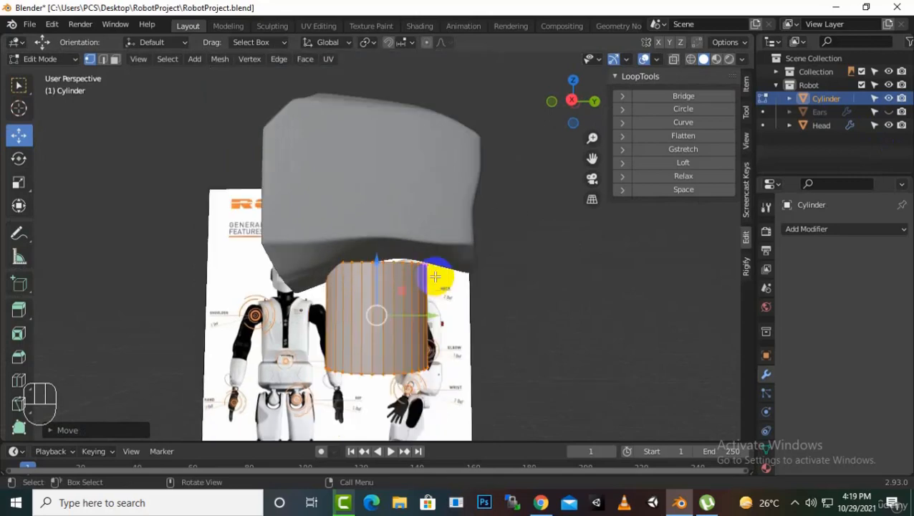
key("KP_3")
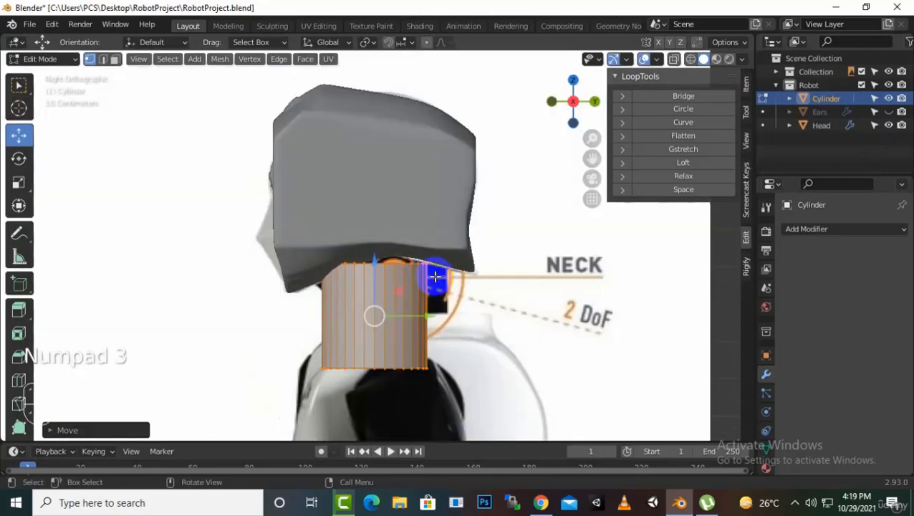
left_click(690, 59)
scroll(337, 337, "up", 2)
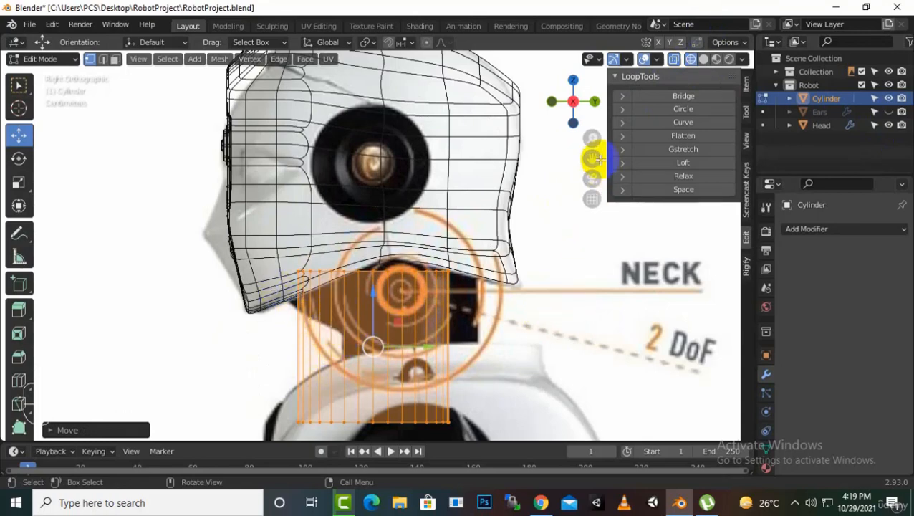
left_click_drag(592, 158, 589, 78)
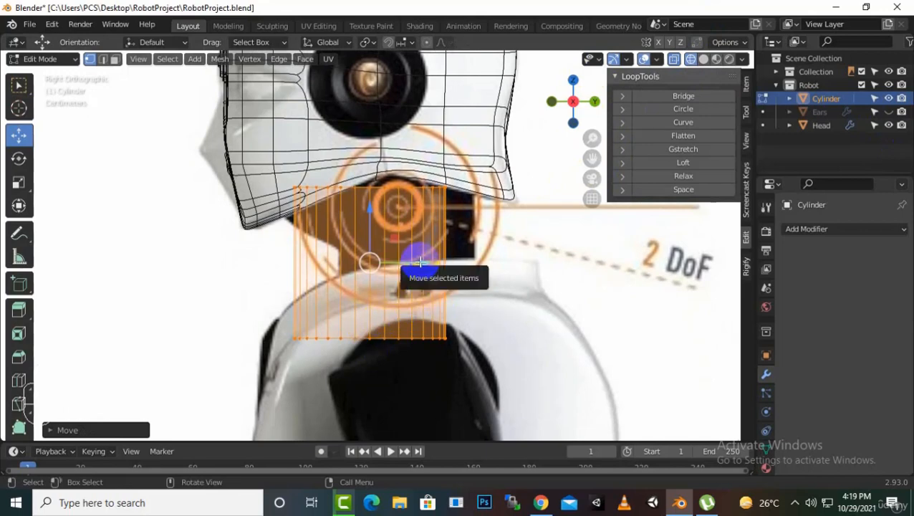
left_click_drag(421, 263, 454, 261)
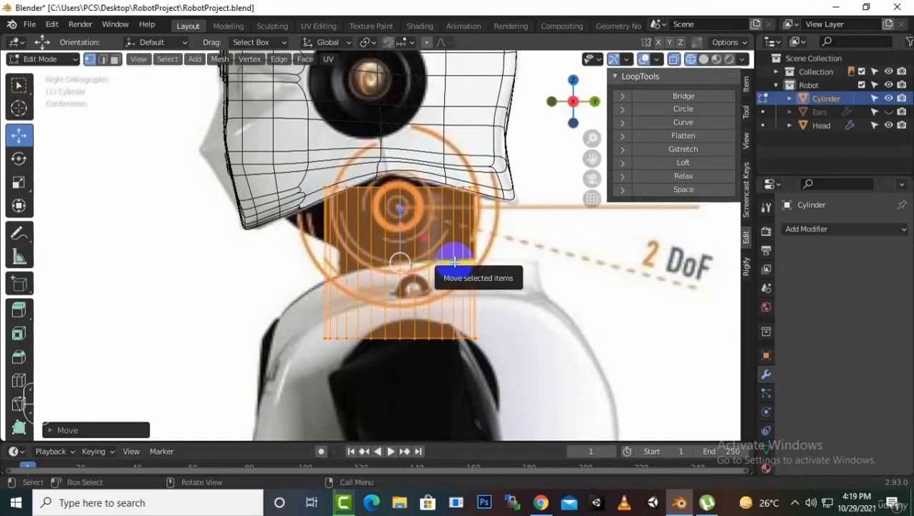
- Scale the cylinder down to the lower neck's width in the reference and nudge it along Y to centre it there
key("s")
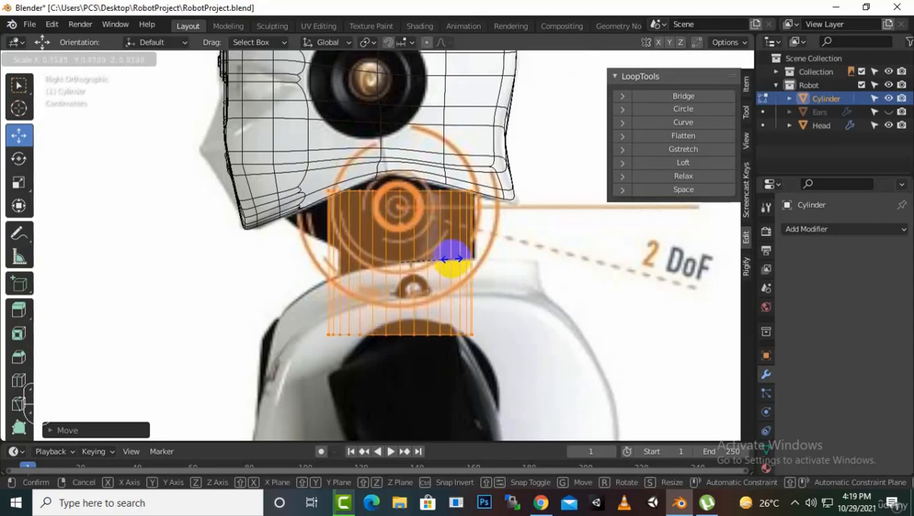
left_click(451, 260)
key("s")
key("g")
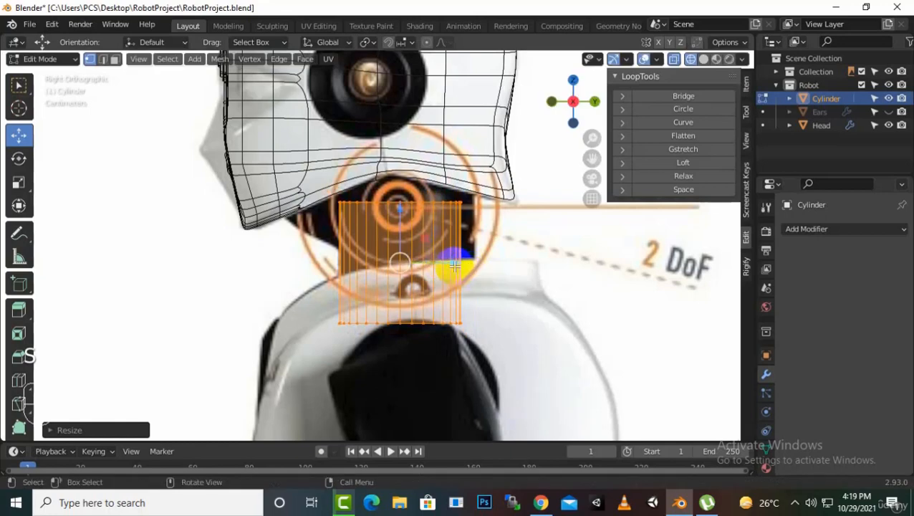
key("y")
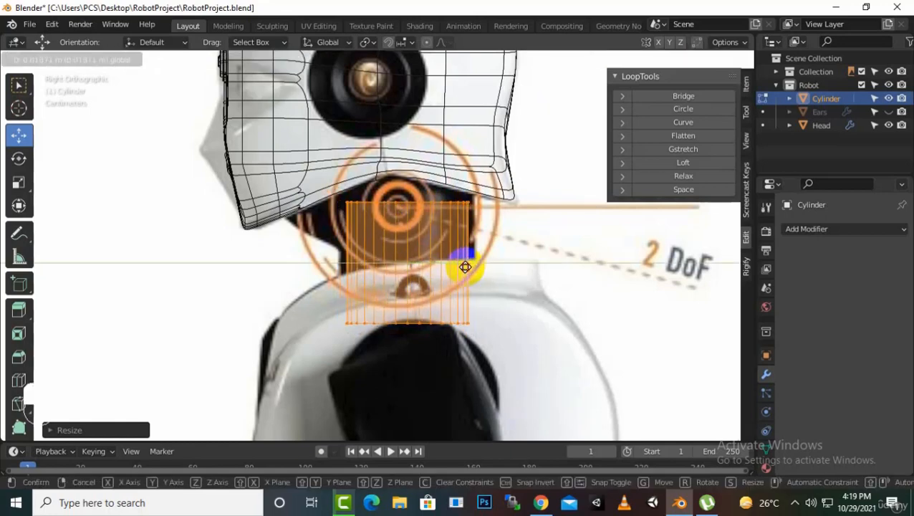
left_click(465, 266)
key("s")
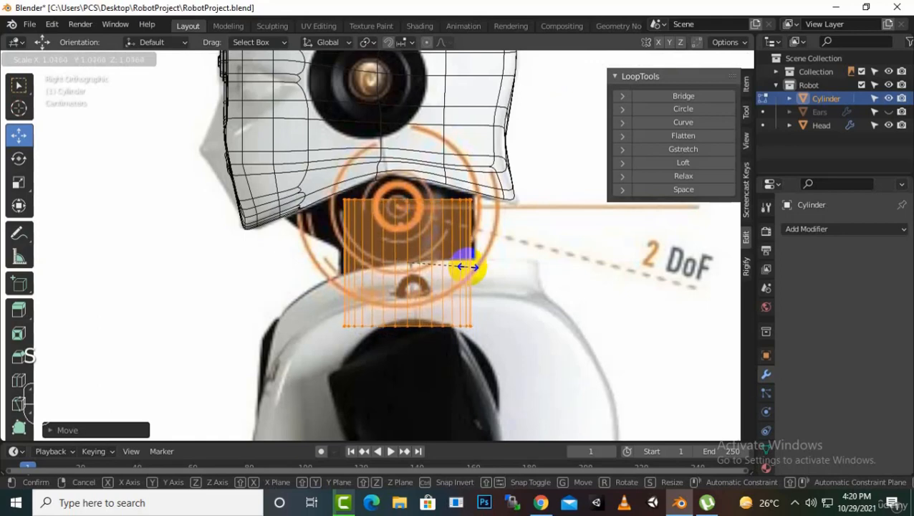
left_click(464, 266)
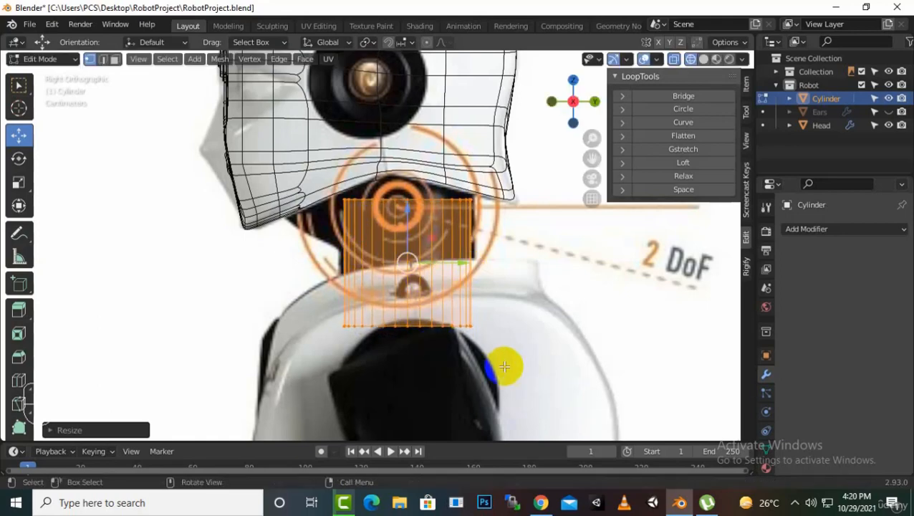
- Raise the cylinder's bottom vertices to the collar and lower its top vertices to the base of the reference neck
left_click_drag(506, 366, 328, 291)
key("g")
key("z")
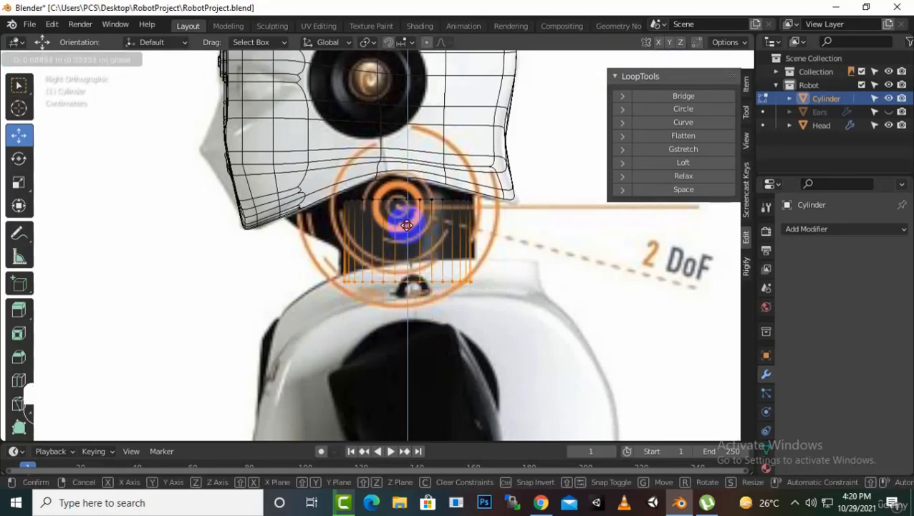
left_click(406, 228)
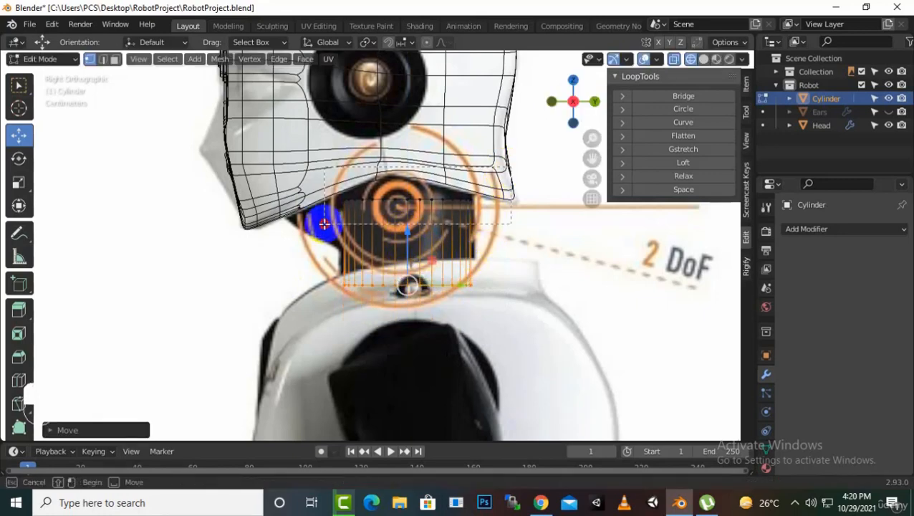
left_click_drag(405, 143, 402, 194)
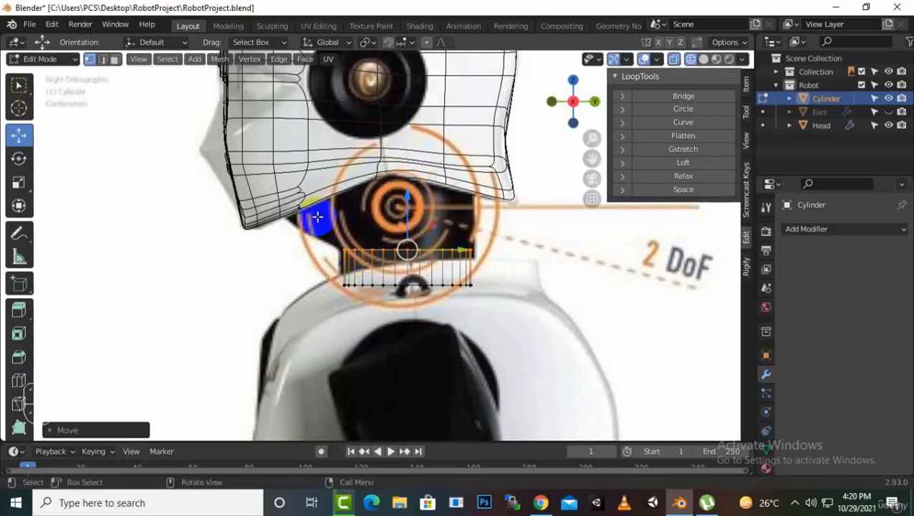
- Extrude the top ring up about 0.02 m, widen it about 1.2 times along Y, and shift it forward about 0.02 m
scroll(387, 284, "up", 2)
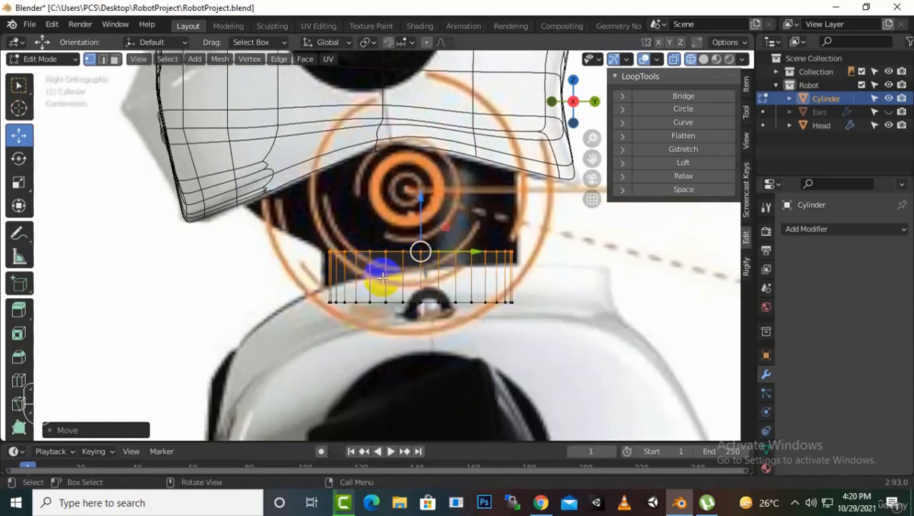
key("e")
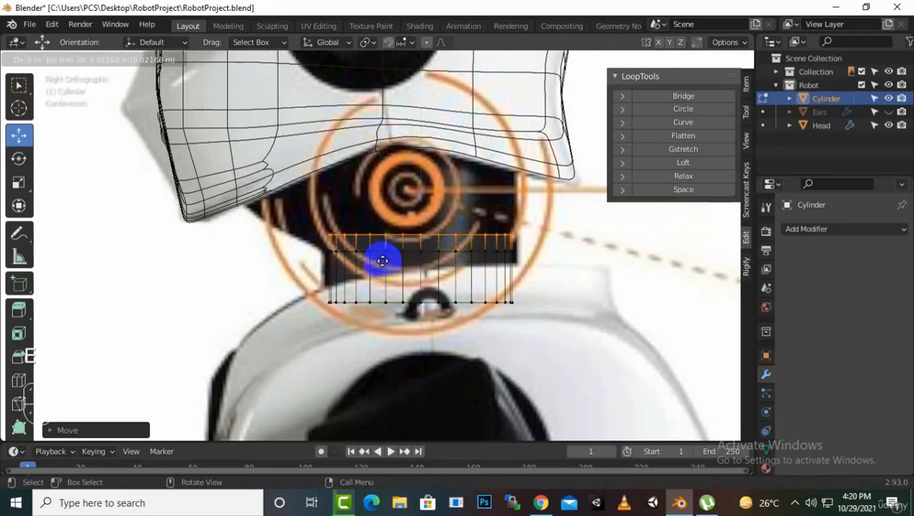
left_click(381, 261)
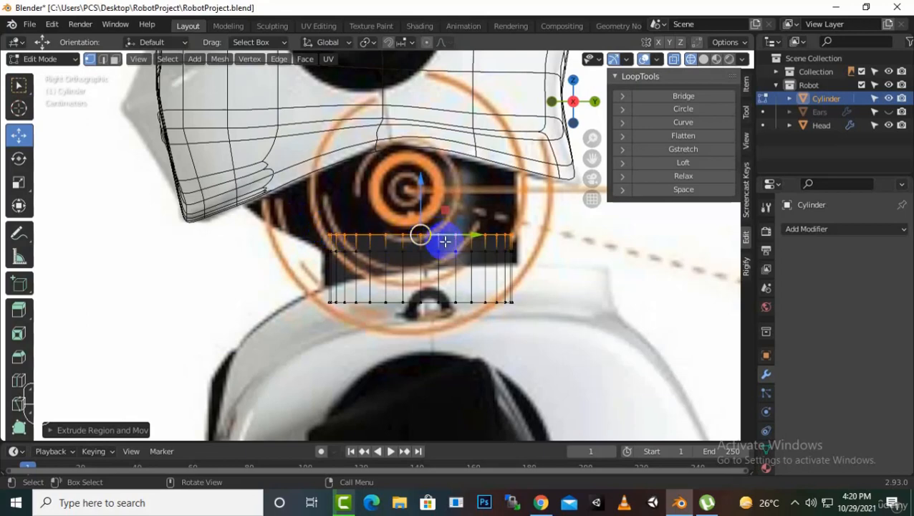
key("s")
key("y")
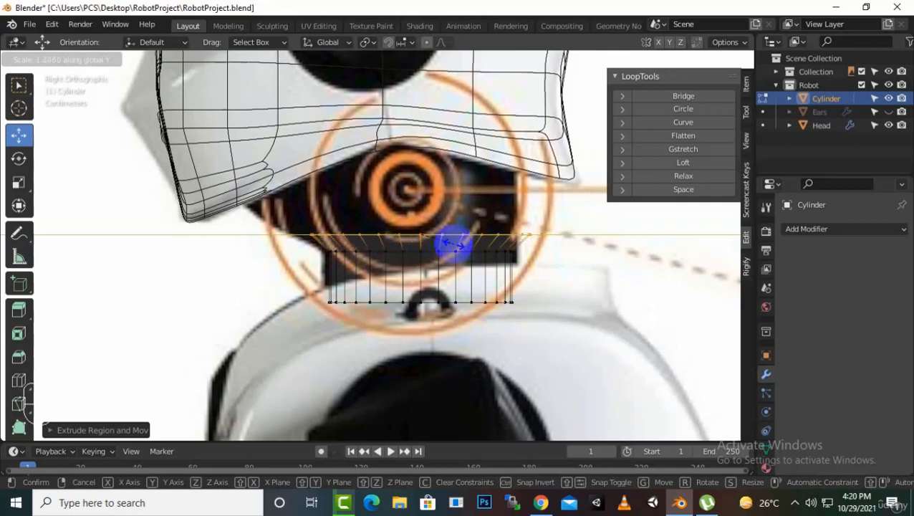
left_click(452, 244)
key("g")
key("y")
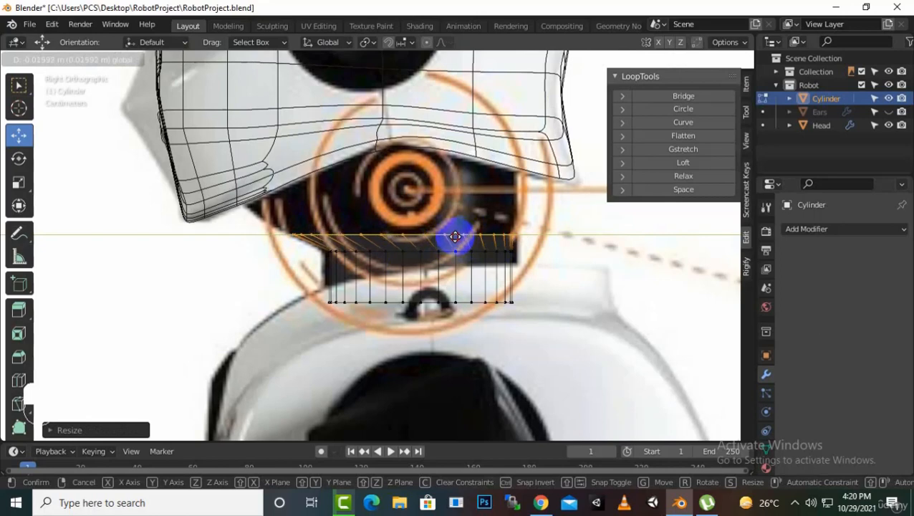
left_click(457, 237)
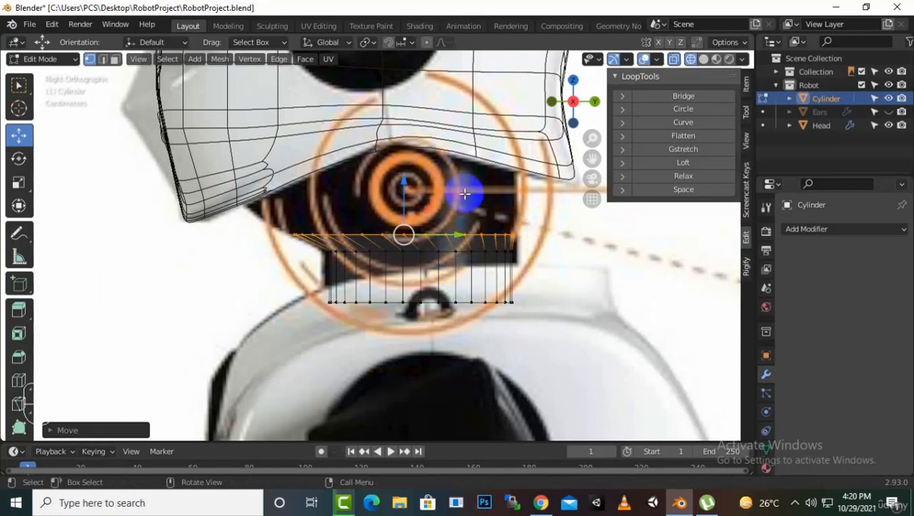
- Extrude the top ring up to the jaw line, widen it along Y, and shift it forward to match the neck's slanted front
key("e")
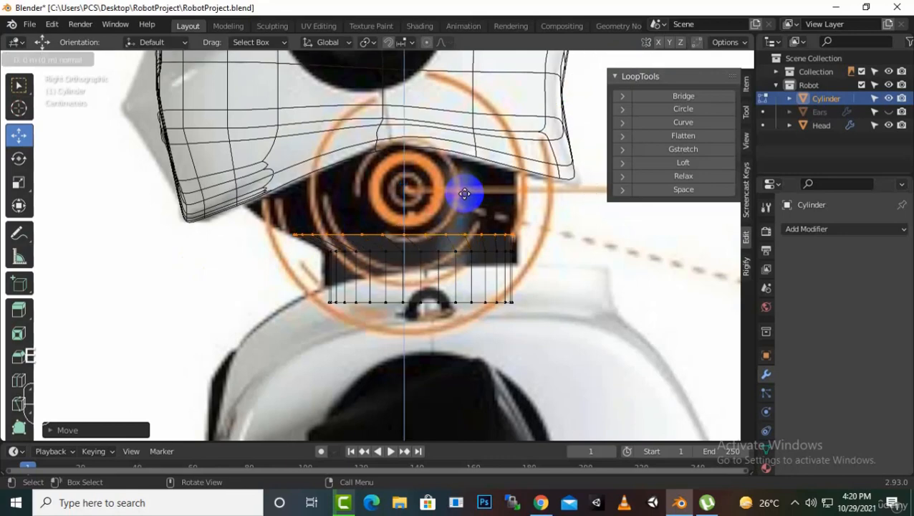
left_click(465, 154)
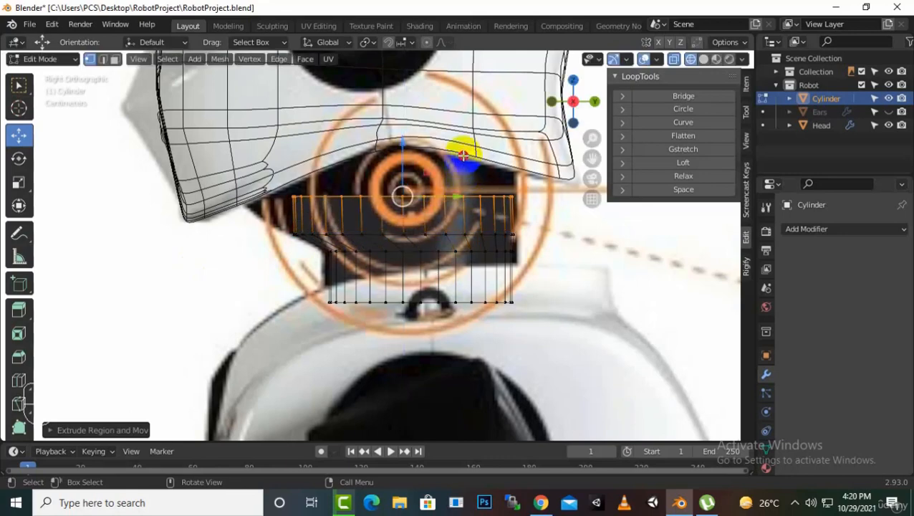
key("s")
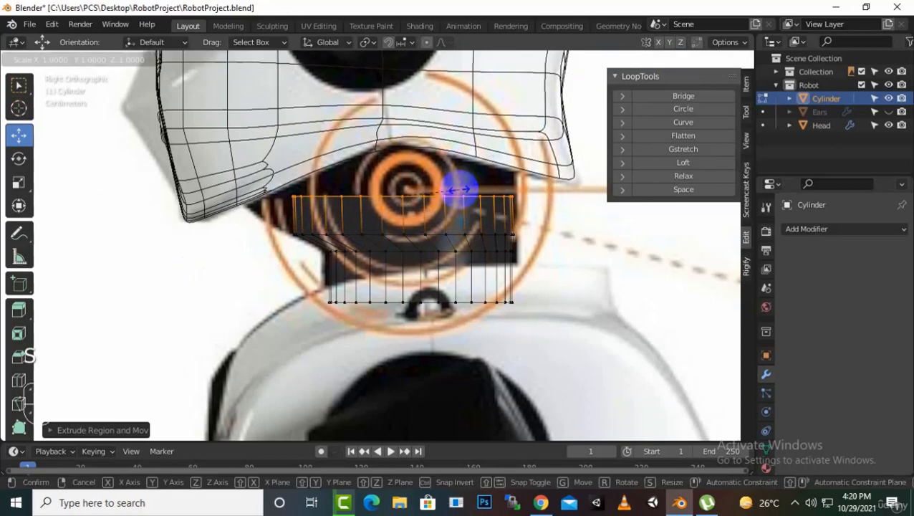
key("y")
left_click(459, 195)
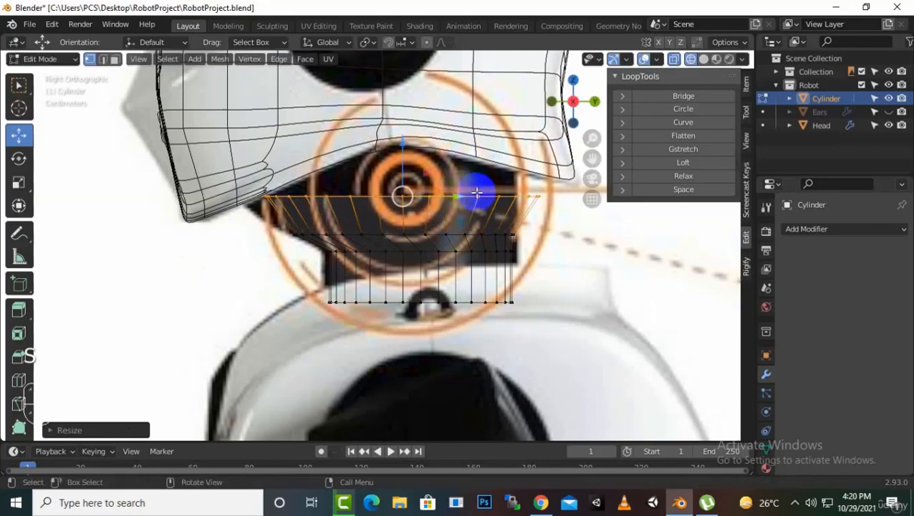
key("g")
key("y")
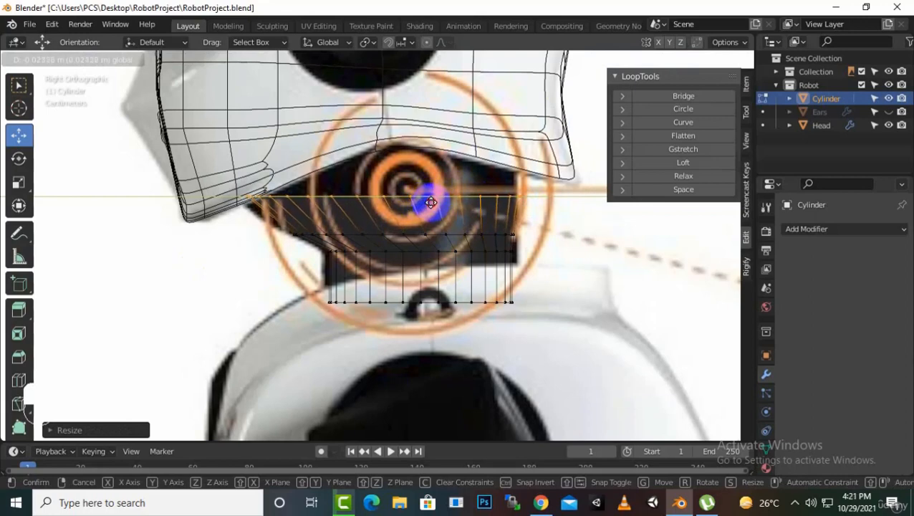
left_click(429, 203)
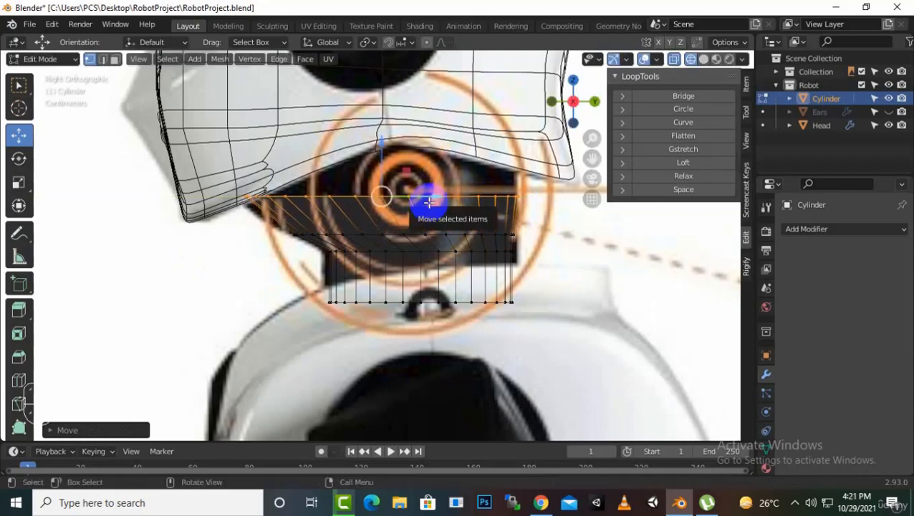
- Extrude the top ring upward 0.06 m and raise it slightly further along Z into the head
key("e")
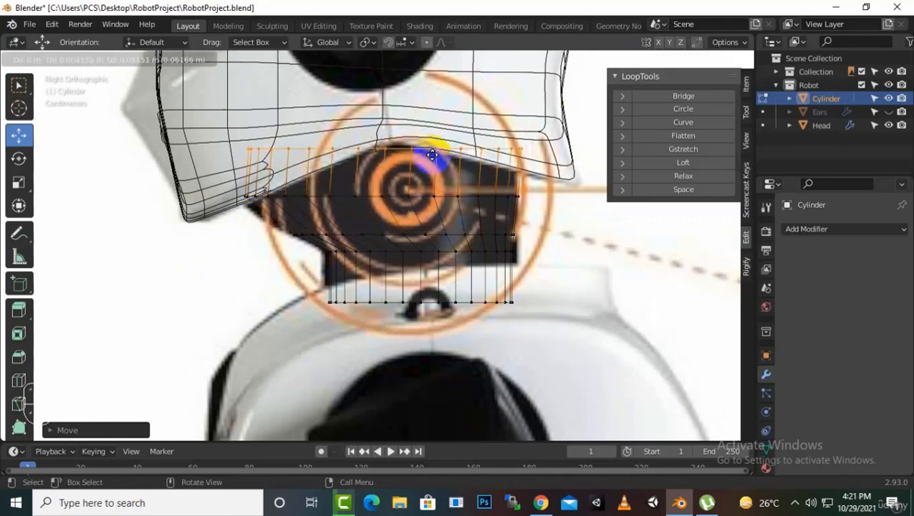
key("ctrl")
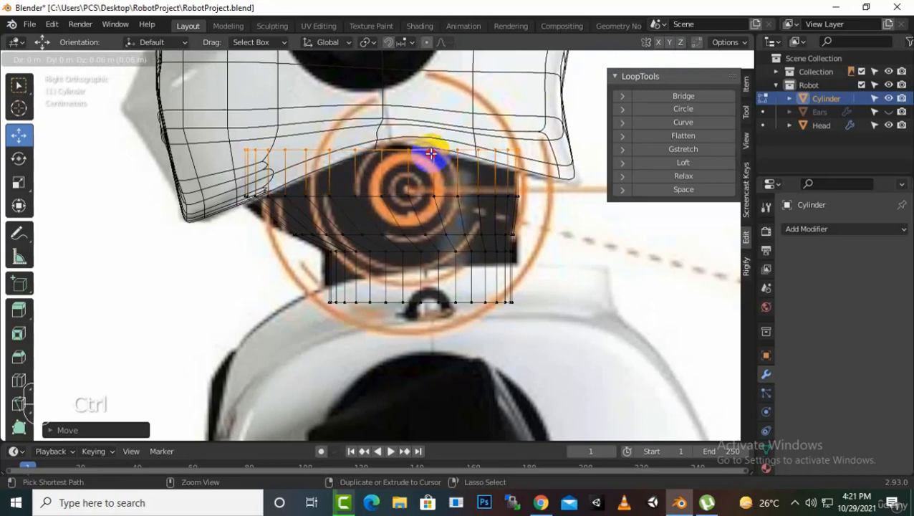
left_click(431, 153)
left_click_drag(381, 113, 380, 101)
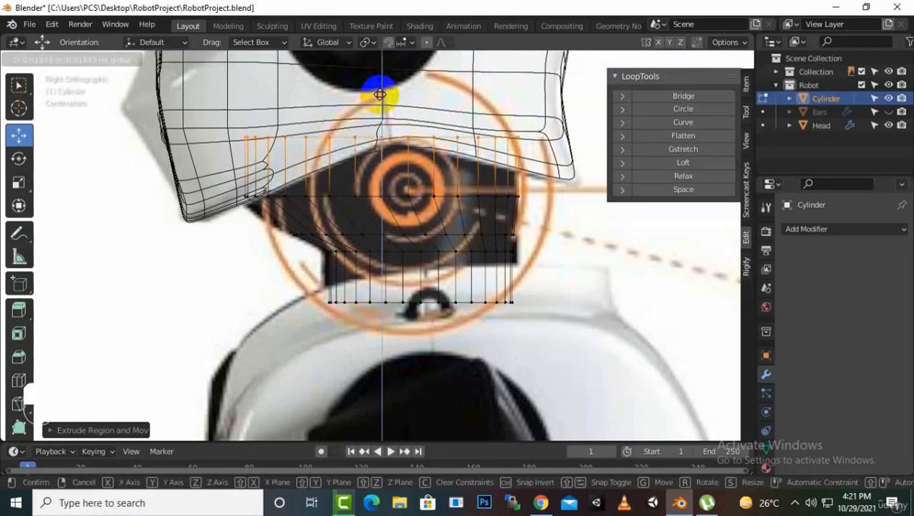
left_click_drag(380, 91, 379, 90)
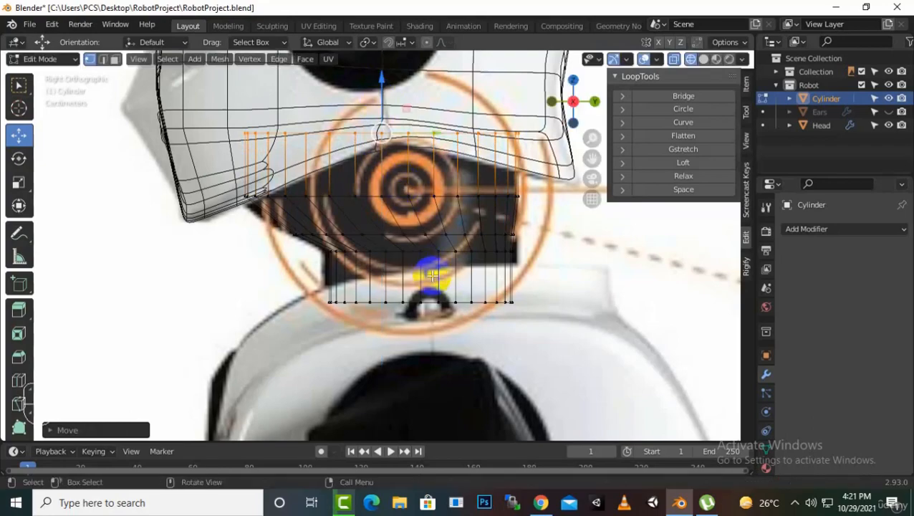
- Return to solid shading and examine the neck beneath the head in perspective
left_click(703, 59)
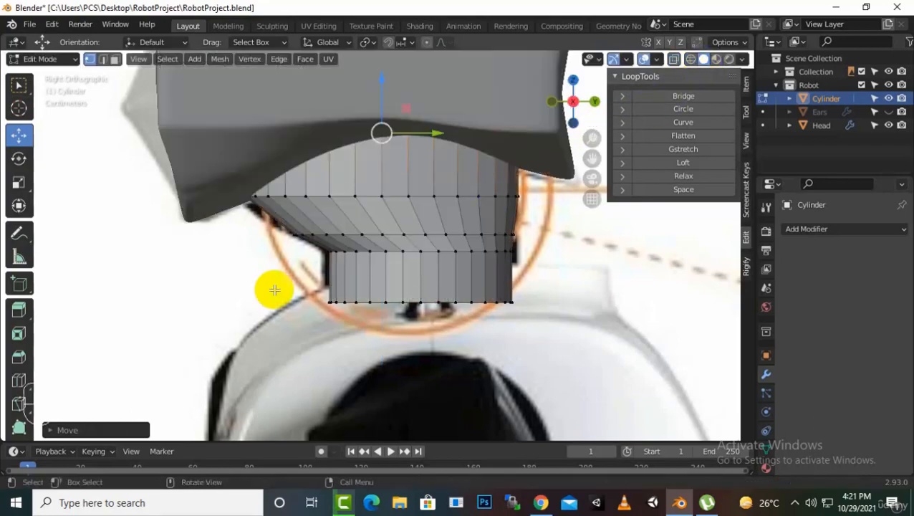
scroll(272, 288, "down", 3)
mouse_move(271, 288)
middle_mouse_down()
mouse_move(298, 299)
mouse_move(556, 272)
mouse_move(575, 310)
mouse_move(467, 307)
mouse_move(467, 284)
middle_mouse_up()
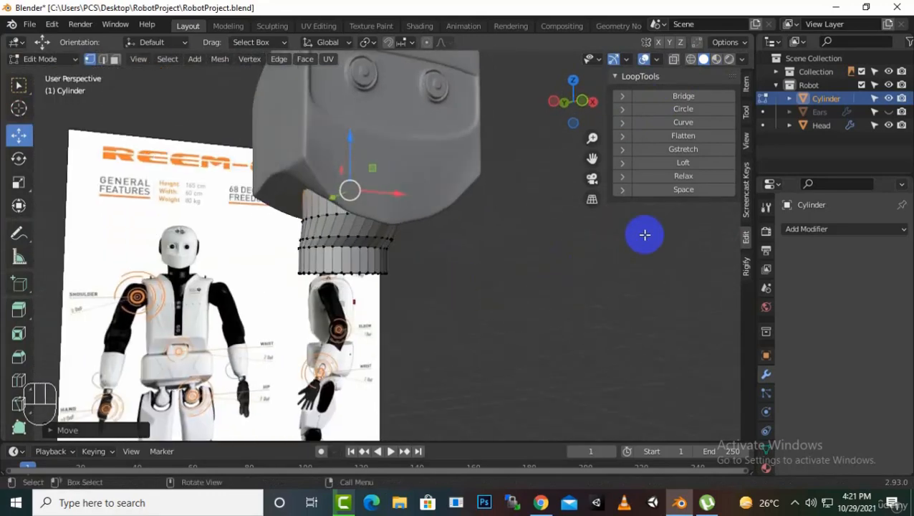
- Pull the whole neck mesh down out of the head to inspect its shape, and undo the move
key("a")
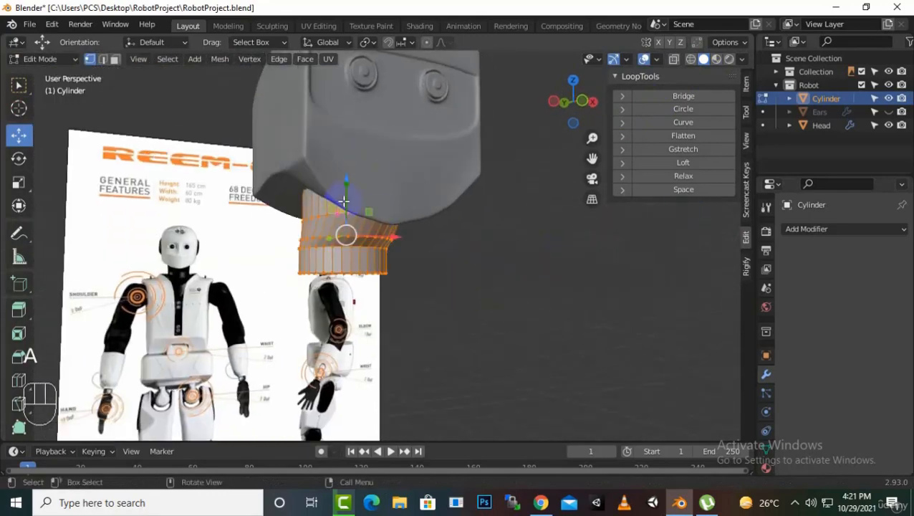
left_click_drag(341, 188, 330, 379)
middle_click_drag(401, 367, 447, 367)
key("ctrl+z")
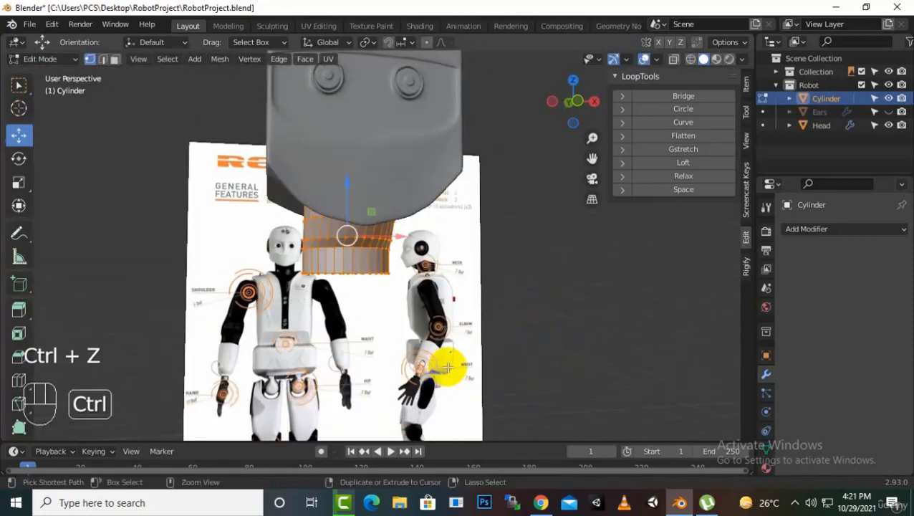
- Add a Subdivision Surface modifier to the neck cylinder and set its viewport level to 2
left_click(824, 231)
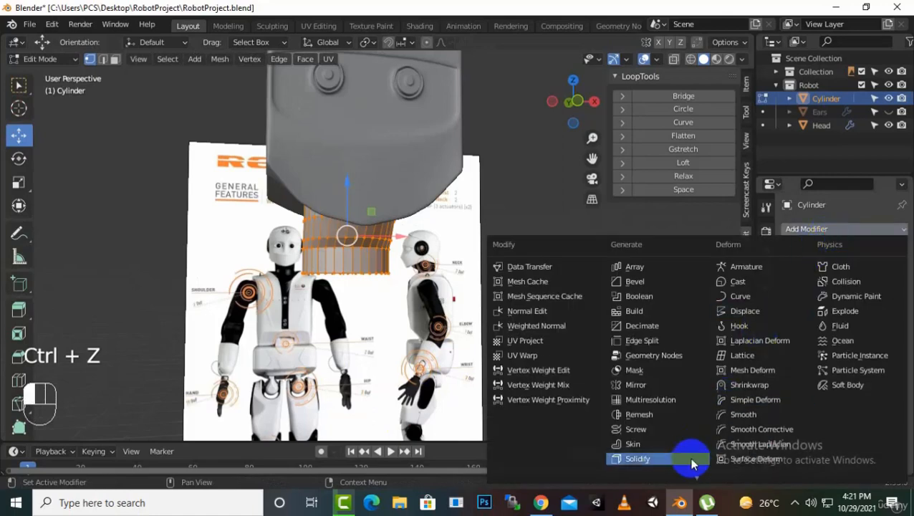
scroll(689, 481, "down", 3)
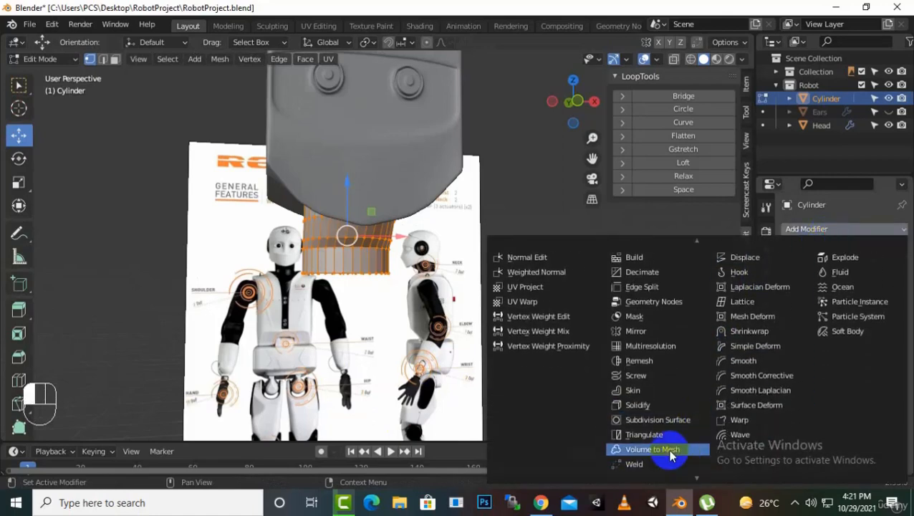
left_click(652, 421)
middle_click_drag(241, 302, 438, 282)
left_click(888, 290)
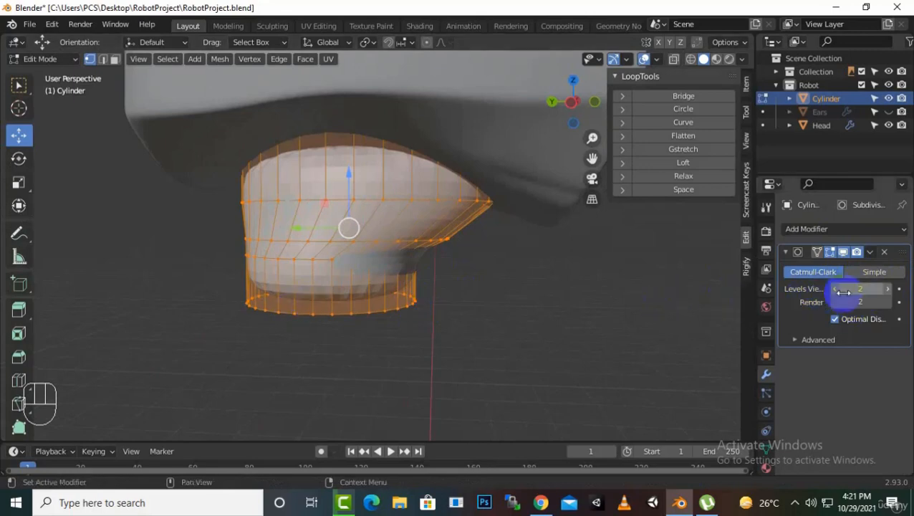
- Turn off the subdivision's edit-mode display and add a loop cut close to the neck's bottom edge
key("Tab")
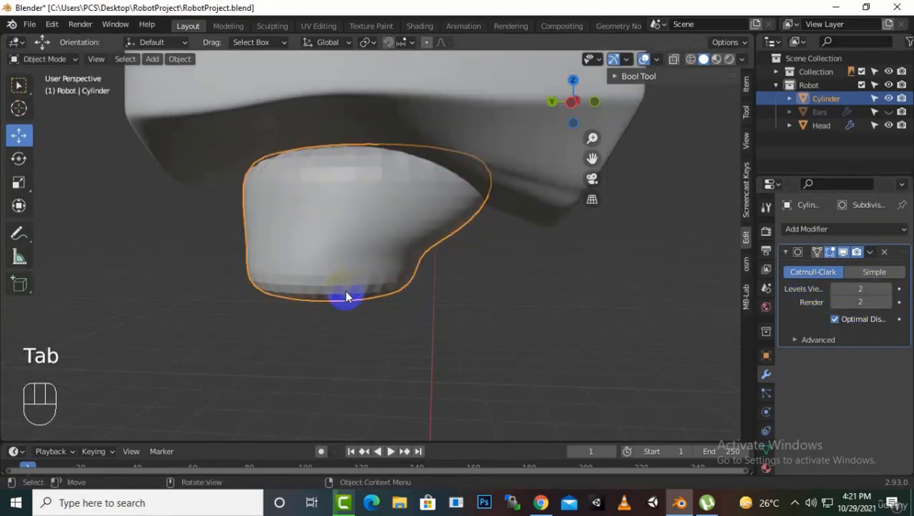
key("Tab")
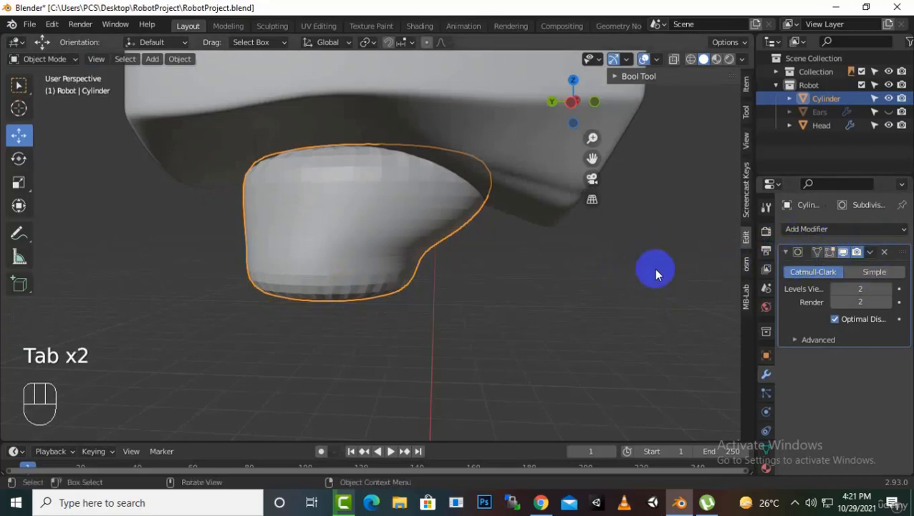
key("Tab")
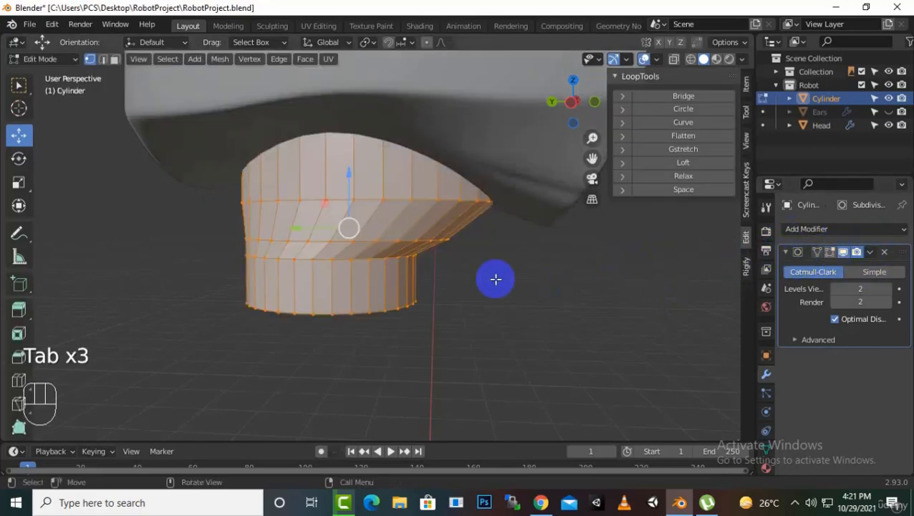
key("ctrl+r")
left_click(352, 301)
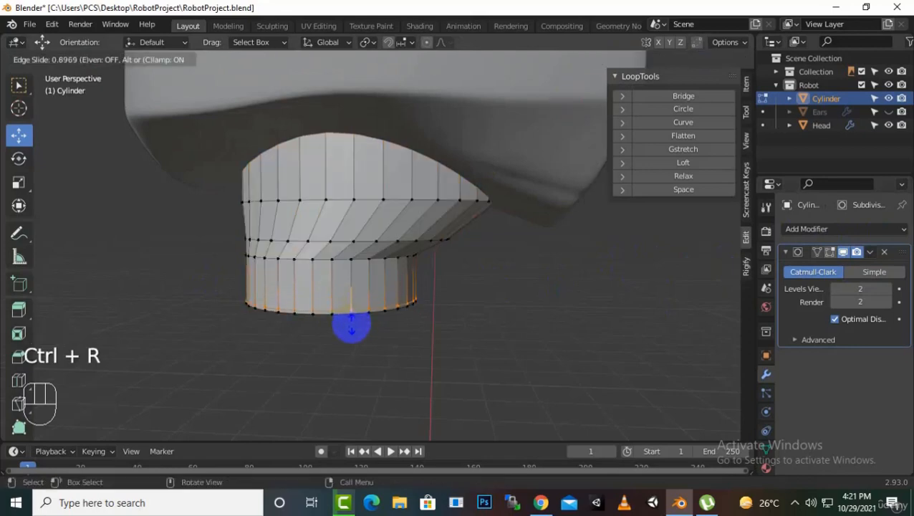
left_click(351, 322)
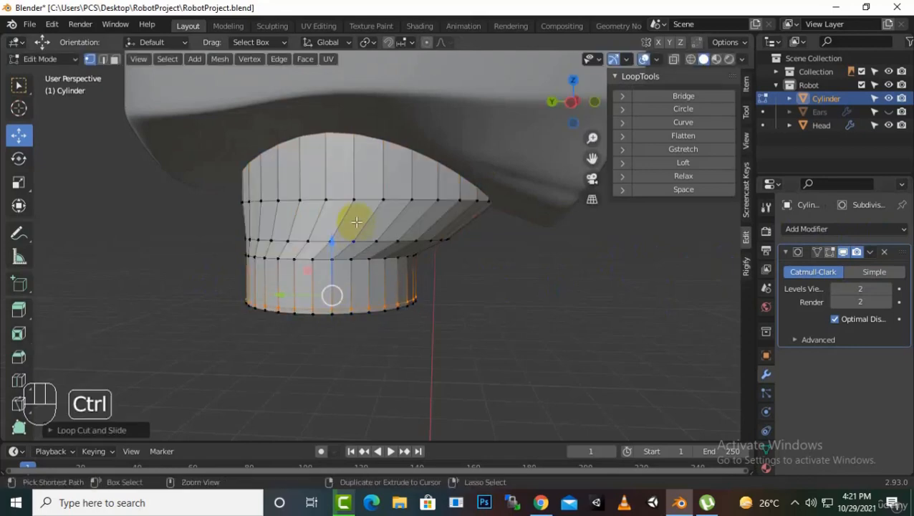
- Add one loop cut midway along the neck's slanted section and another centred in the band above it
key("ctrl+r")
left_click(353, 217)
left_click(356, 219)
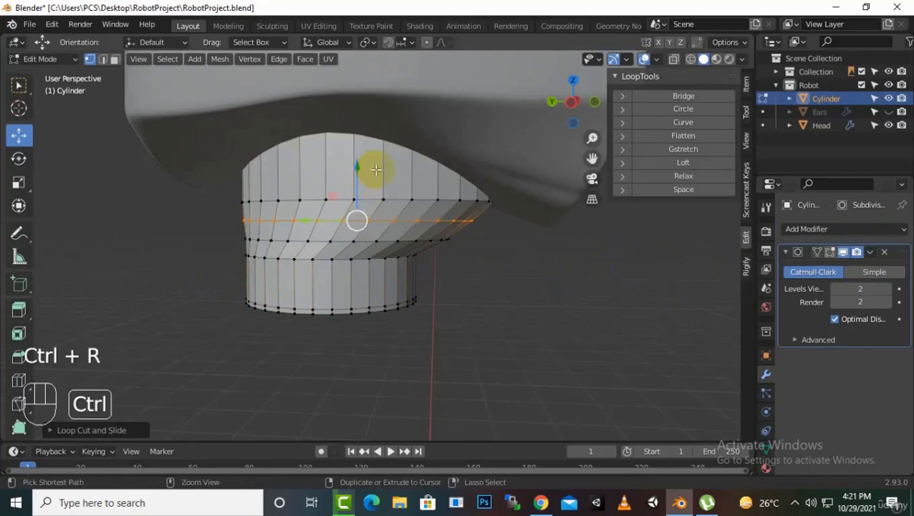
key("ctrl+r")
left_click(379, 166)
right_click(466, 196)
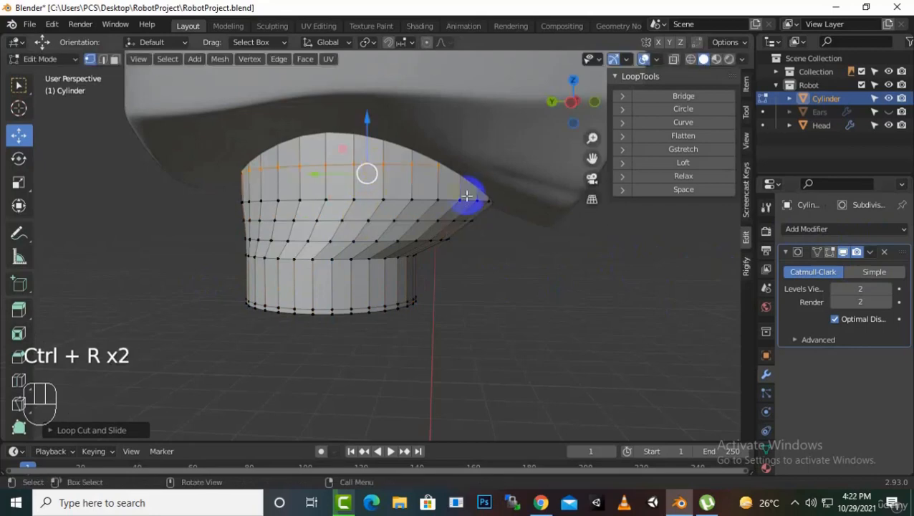
- Hide the Head object and add a loop cut close to the neck's top rim
middle_click_drag(491, 187, 469, 178)
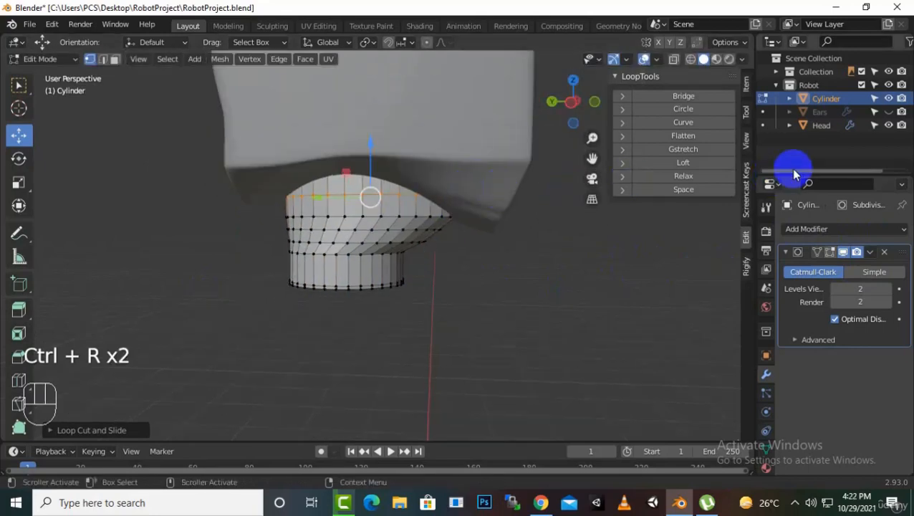
left_click(889, 126)
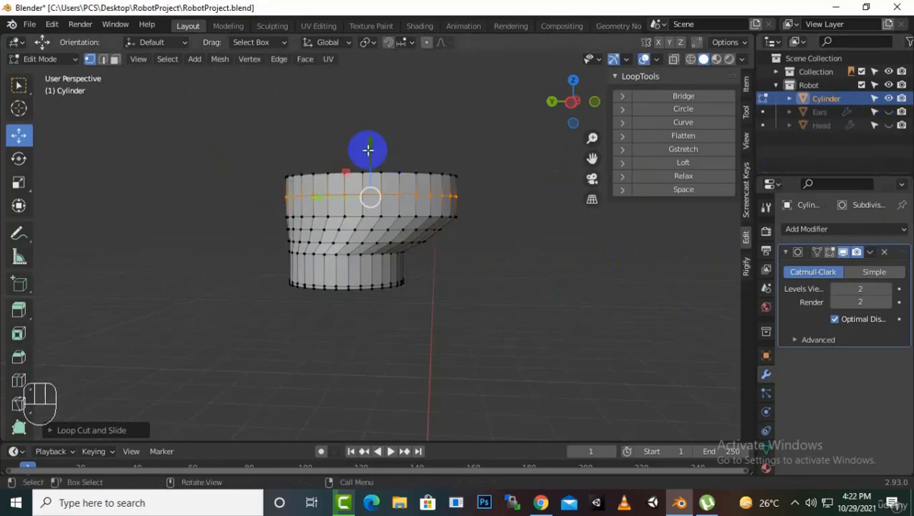
key("ctrl+r")
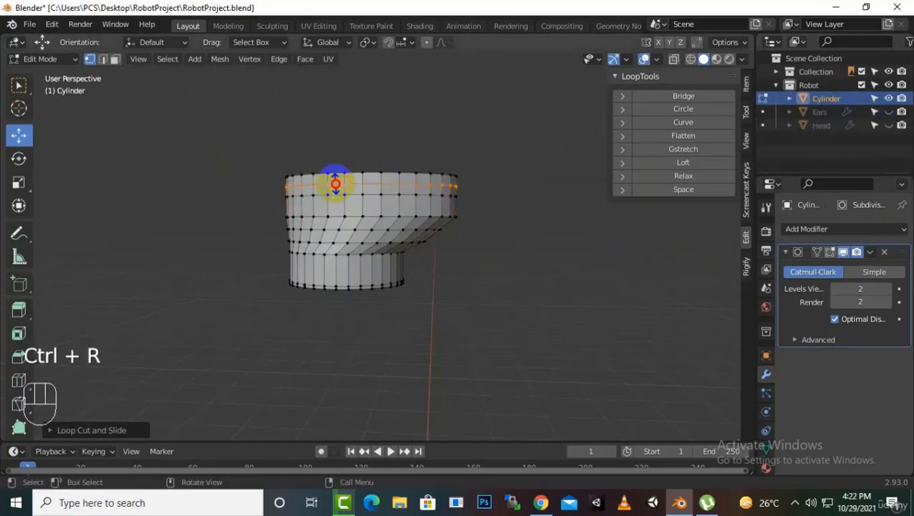
left_click(335, 183)
left_click(337, 180)
- Turn on the subdivision's edit-mode display, return to Object Mode, and shade the neck smooth
left_click(829, 252)
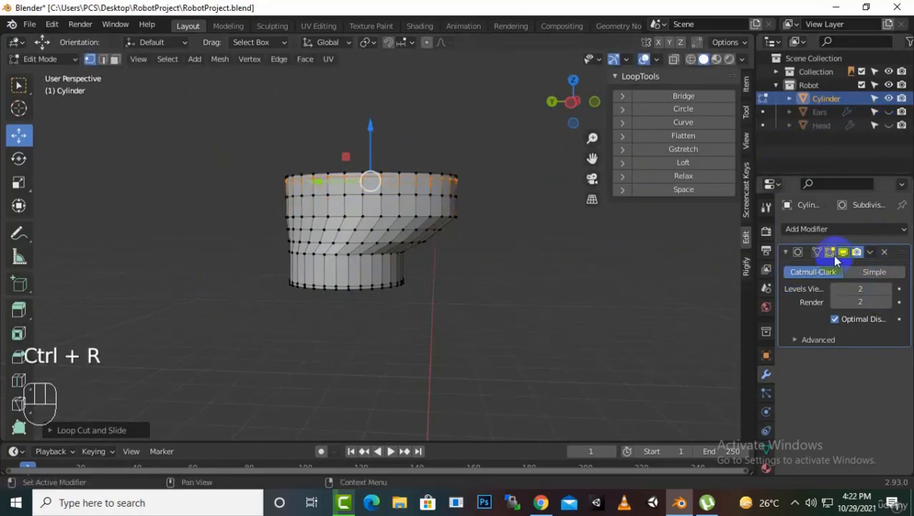
middle_click_drag(447, 280, 413, 295)
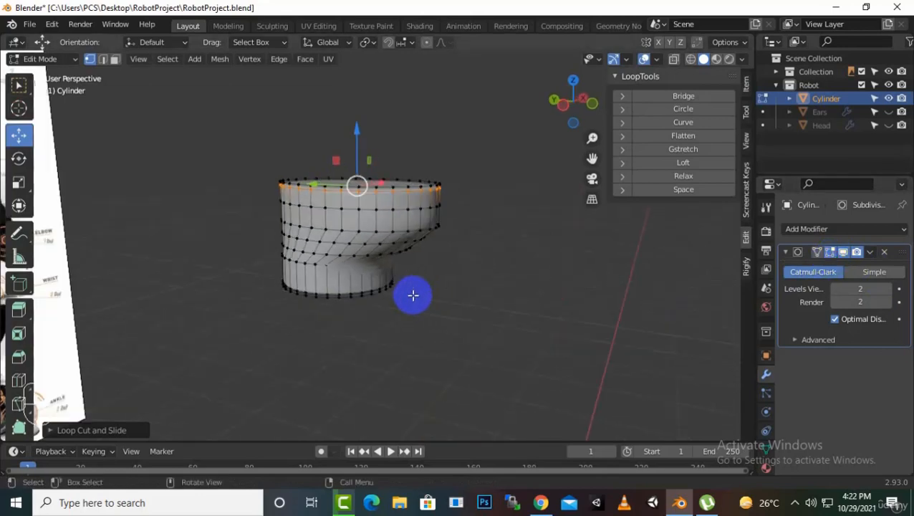
key("Tab")
scroll(354, 295, "up", 2)
right_click(379, 225)
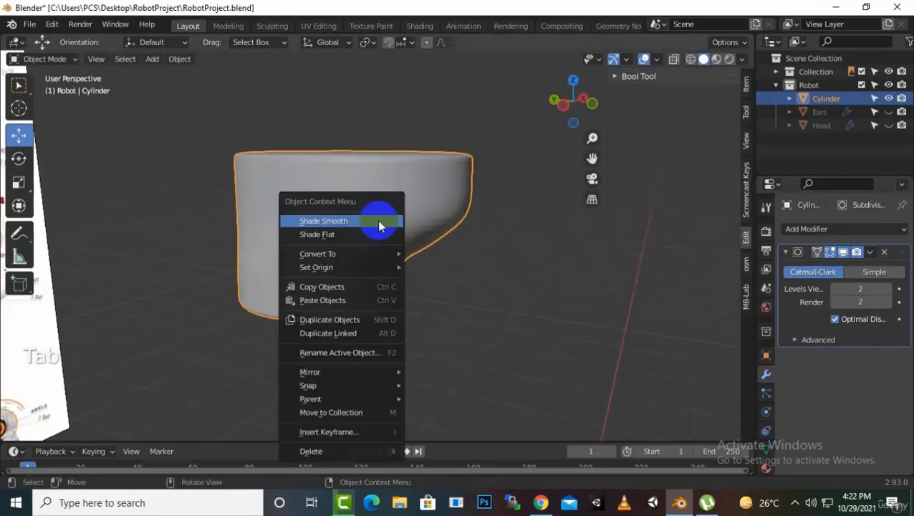
left_click(378, 220)
- Unhide the Ears and Head objects and examine how the smoothed neck fits beneath the head
middle_click_drag(507, 316, 441, 313)
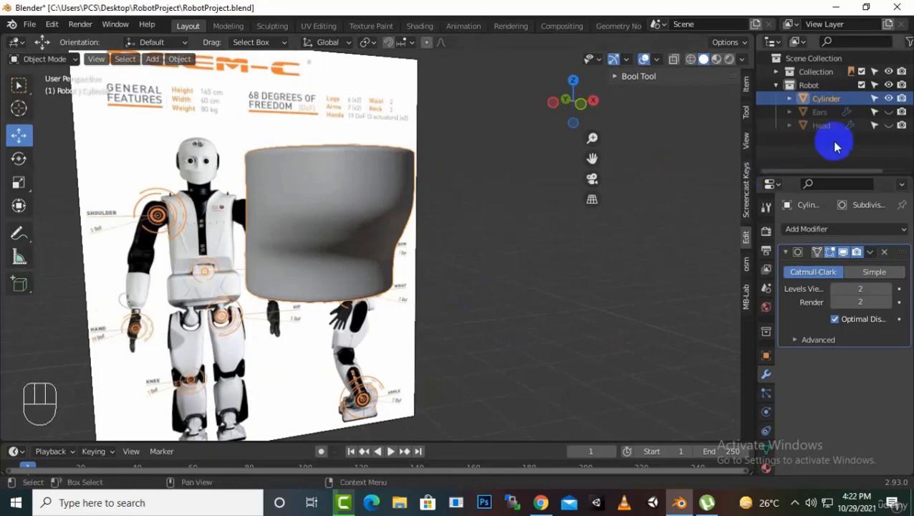
left_click(888, 111)
left_click(888, 125)
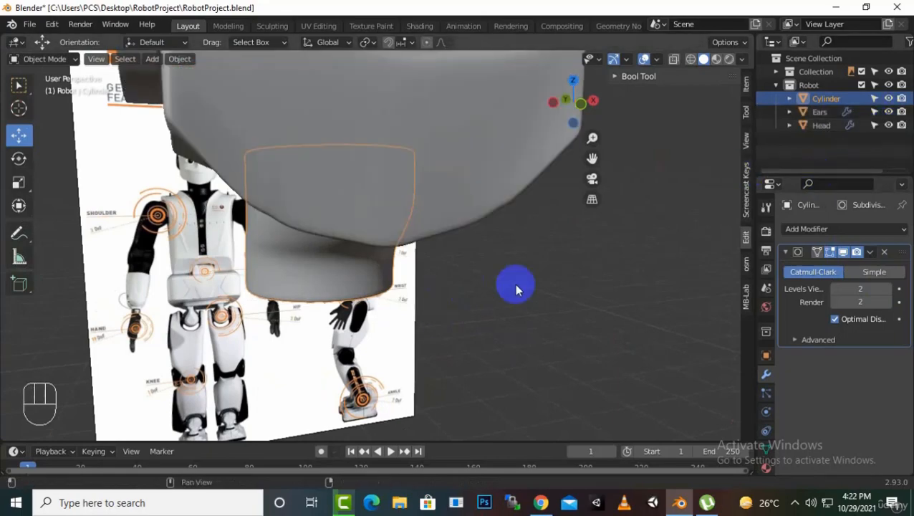
middle_click_drag(516, 287, 540, 341)
key("Tab")
key("Tab")
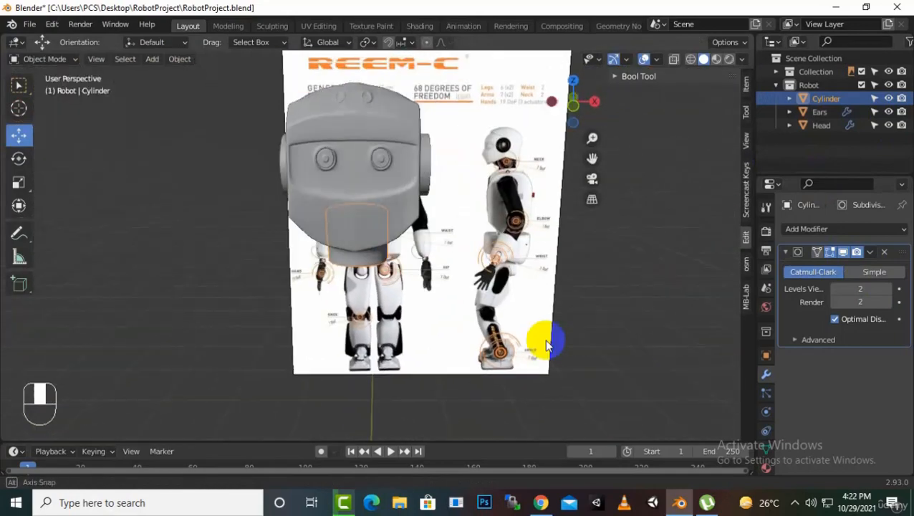
middle_click_drag(277, 321, 317, 315)
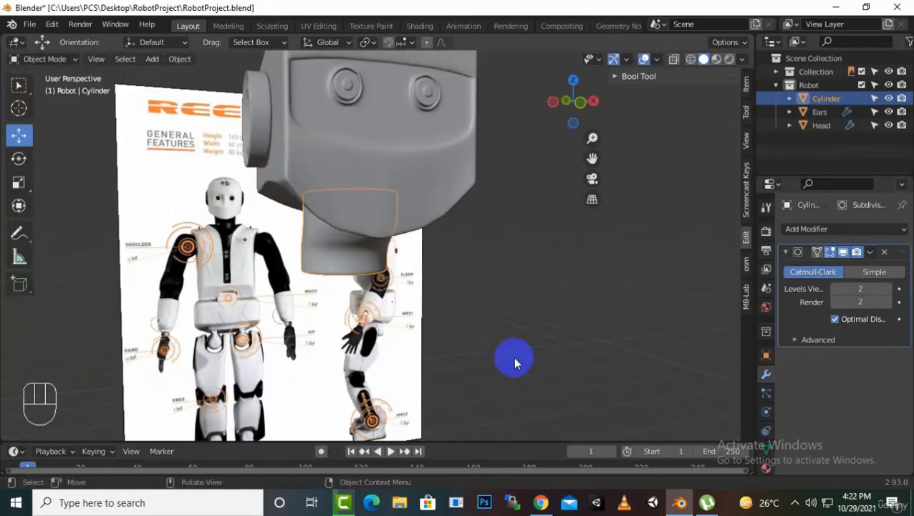
left_click(794, 502)
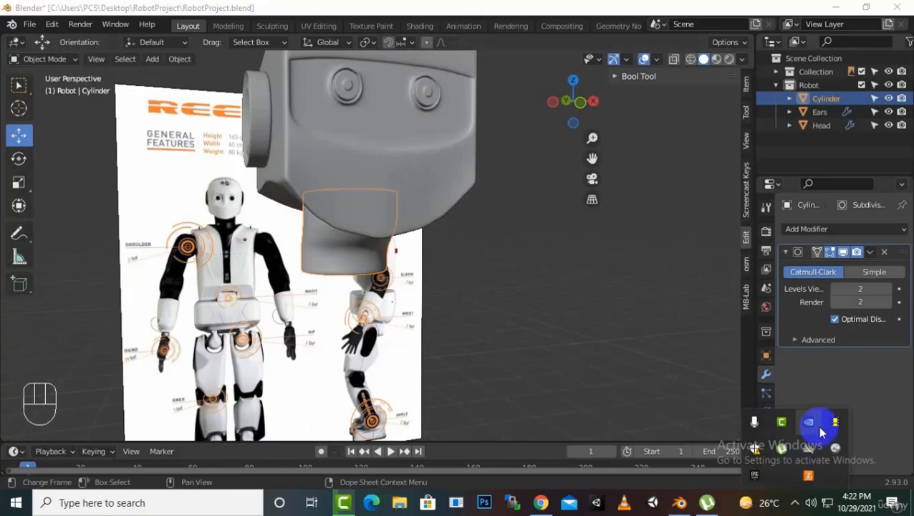